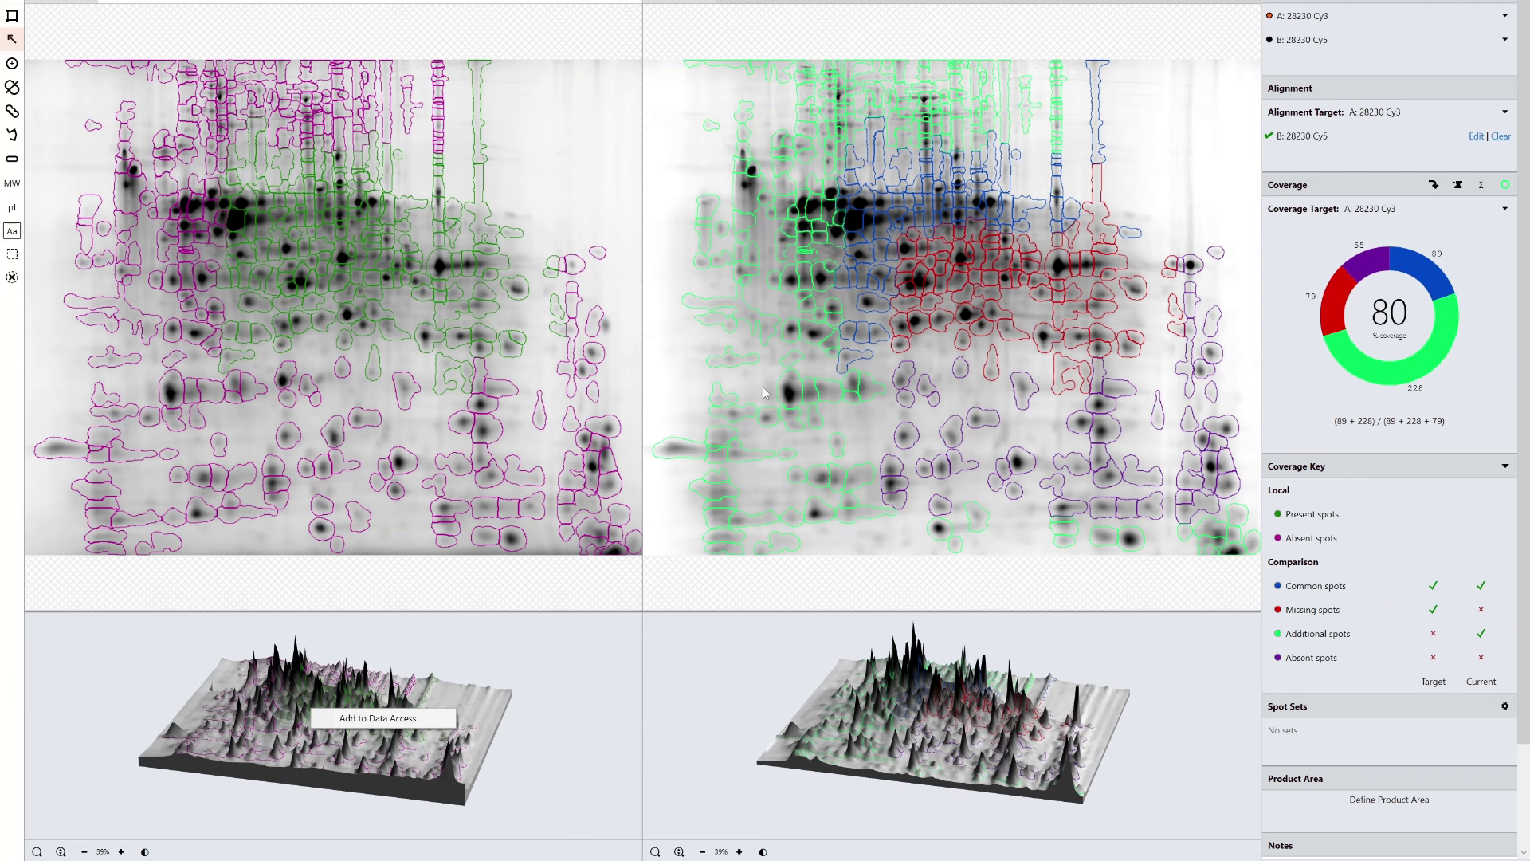
{"action": "right_click", "coordinate": [1361, 294]}
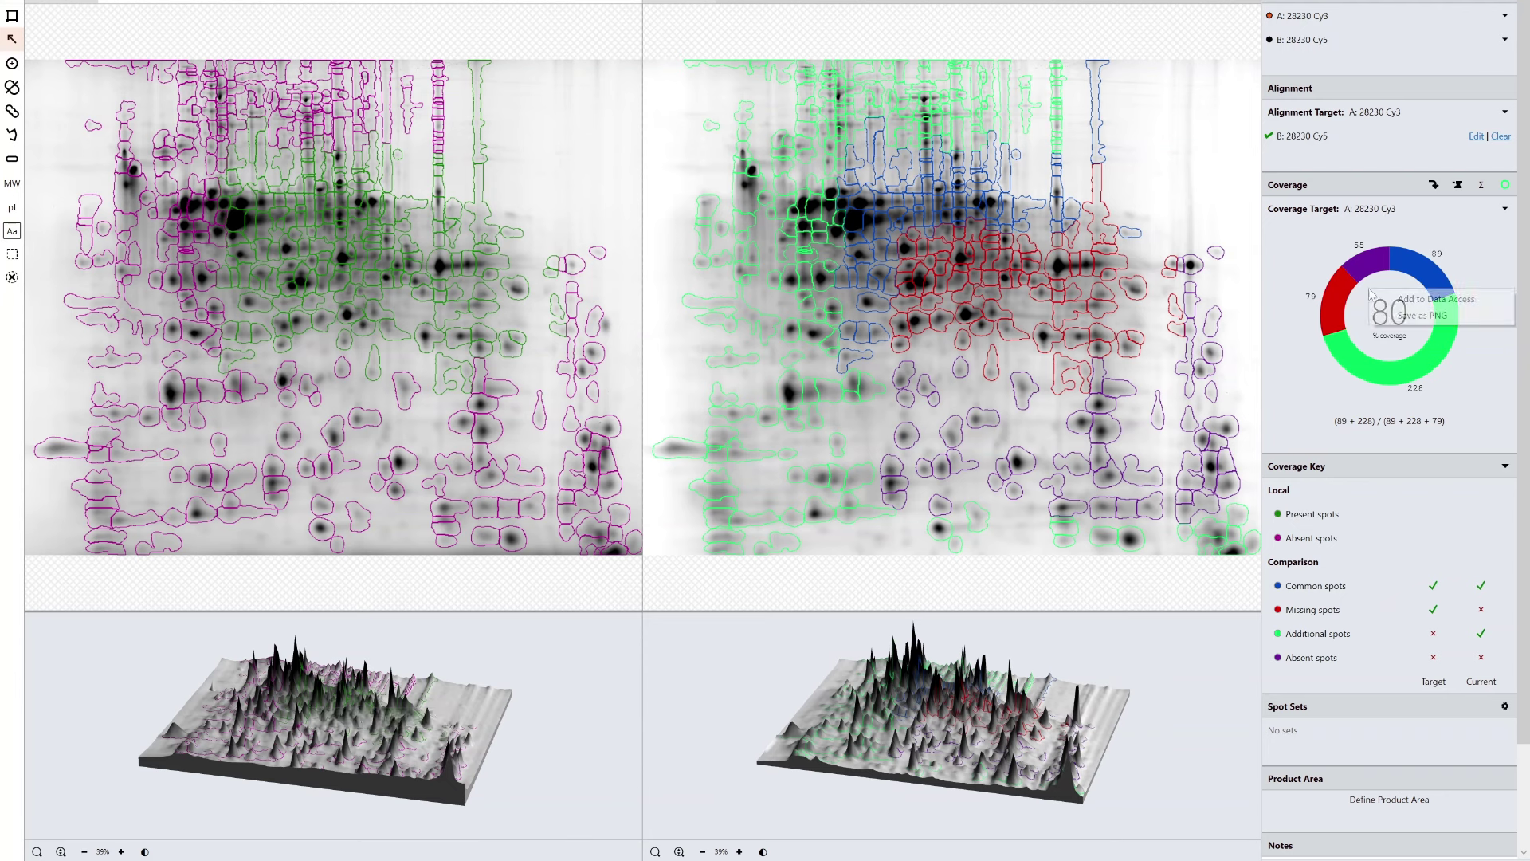
{"action": "left_click", "coordinate": [1427, 368]}
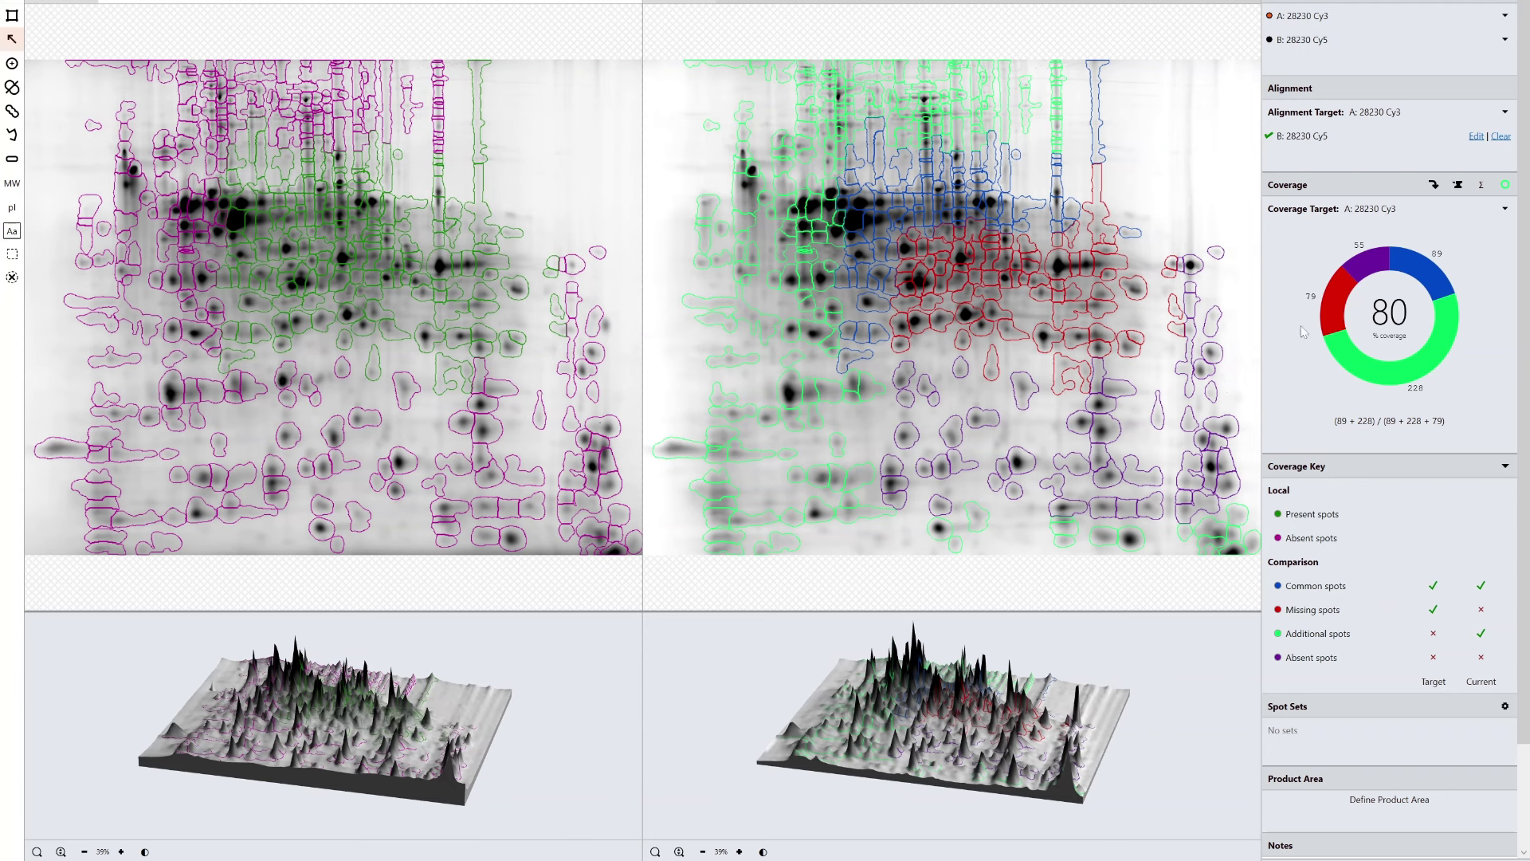
{"action": "right_click", "coordinate": [1371, 305]}
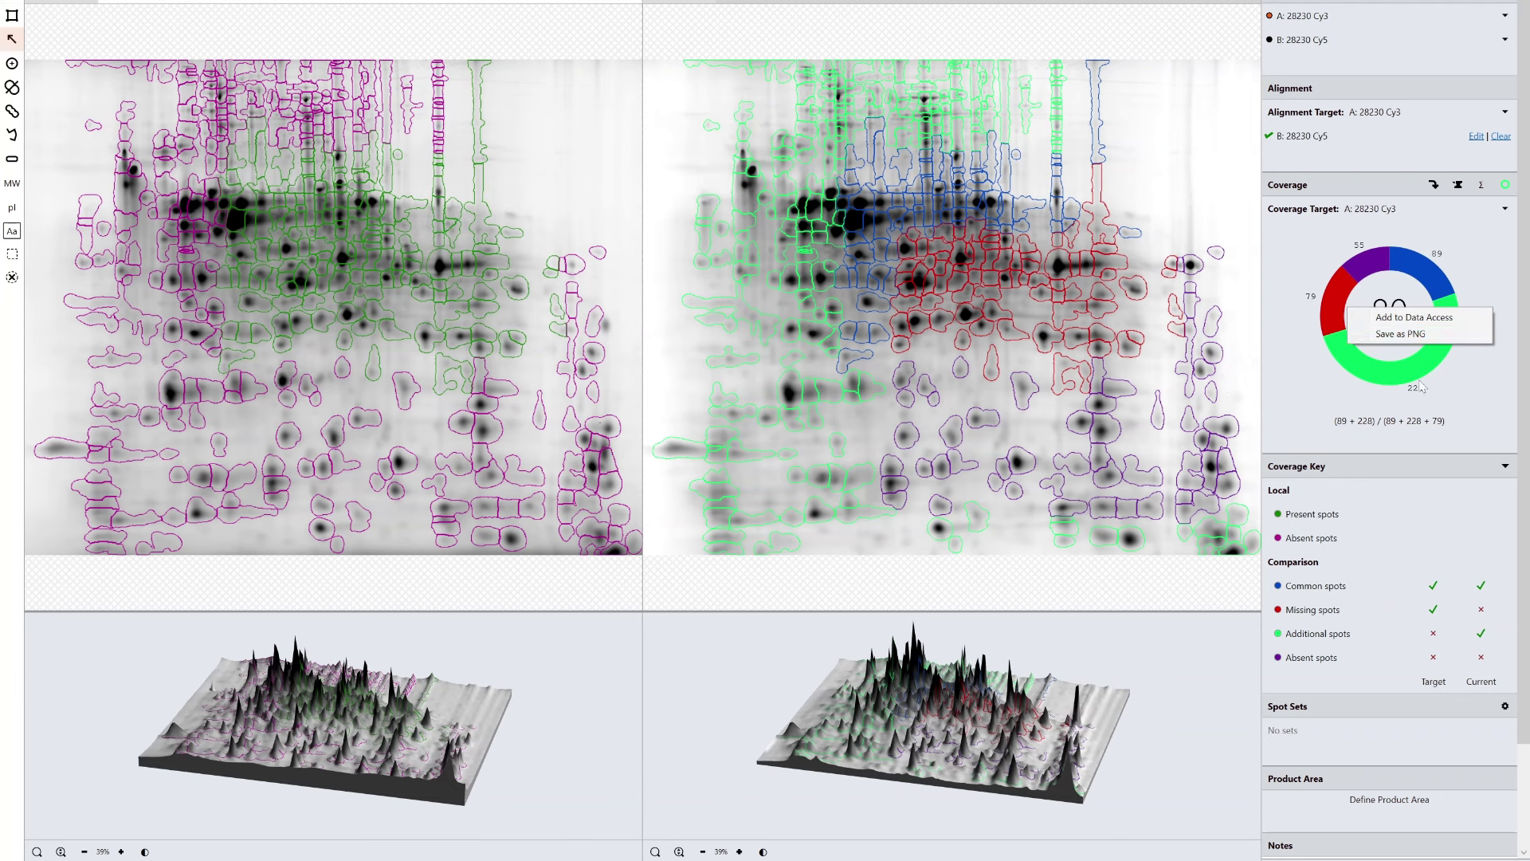
{"action": "left_click", "coordinate": [1314, 348]}
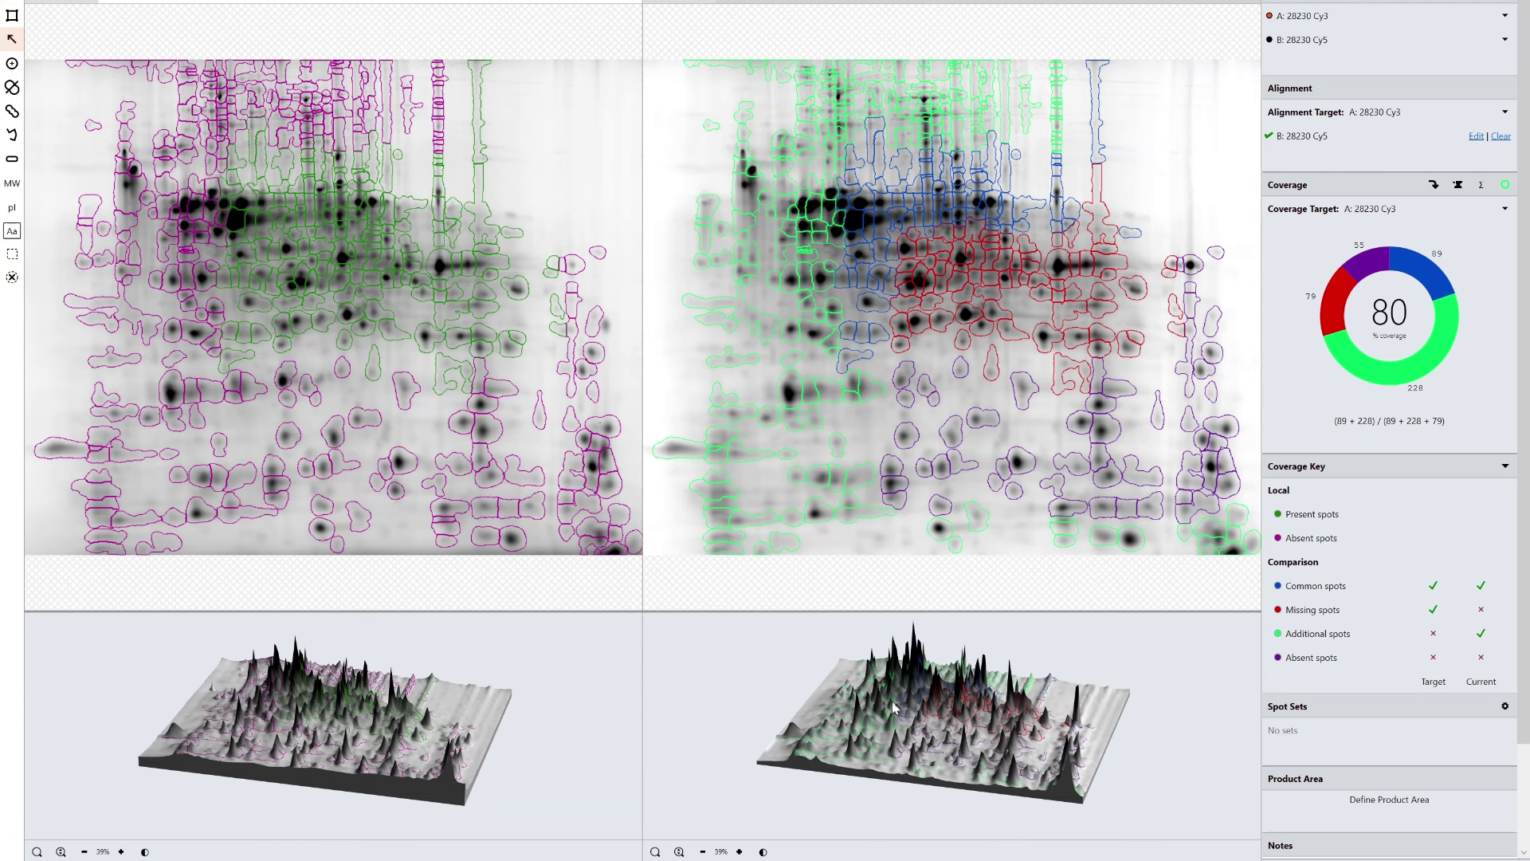
Tilt the Cy5 image's 3D surface view and add it to Data Access under the name "3D View"
{"action": "left_click", "coordinate": [873, 744]}
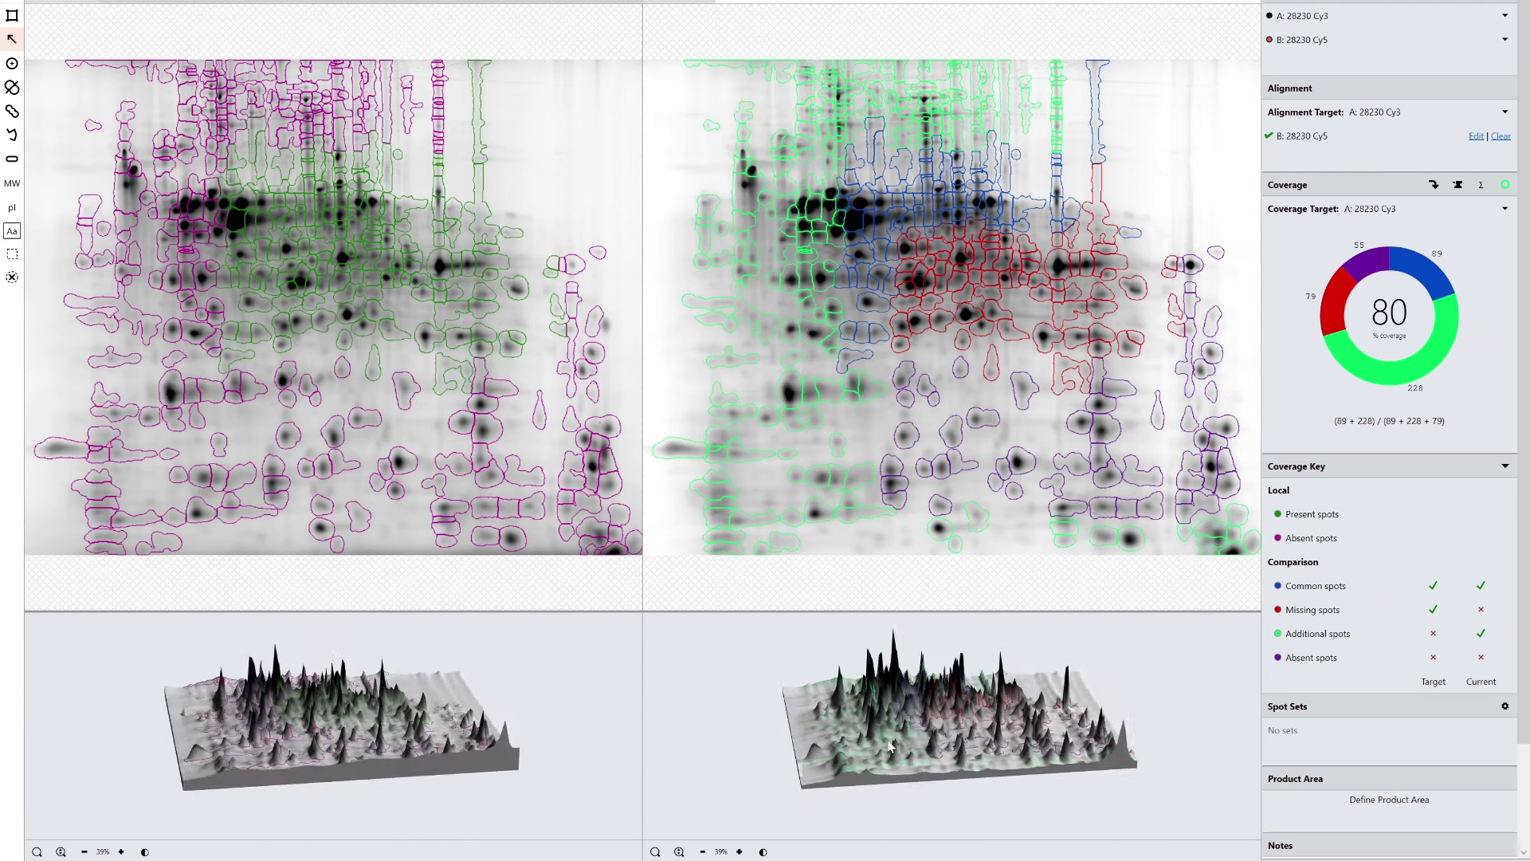
{"action": "right_click", "coordinate": [879, 732]}
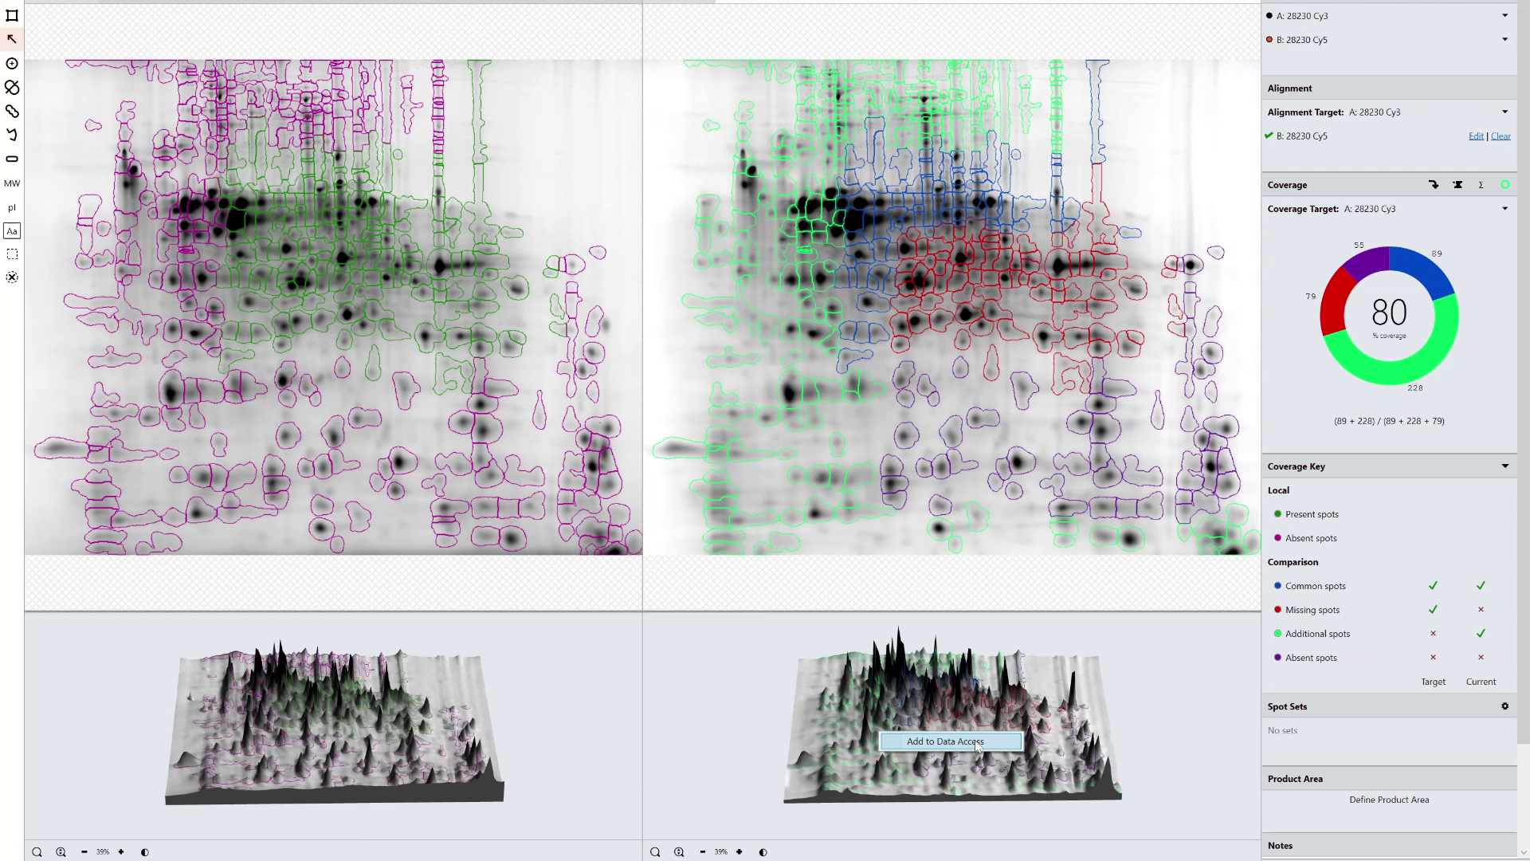
{"action": "left_click", "coordinate": [949, 741]}
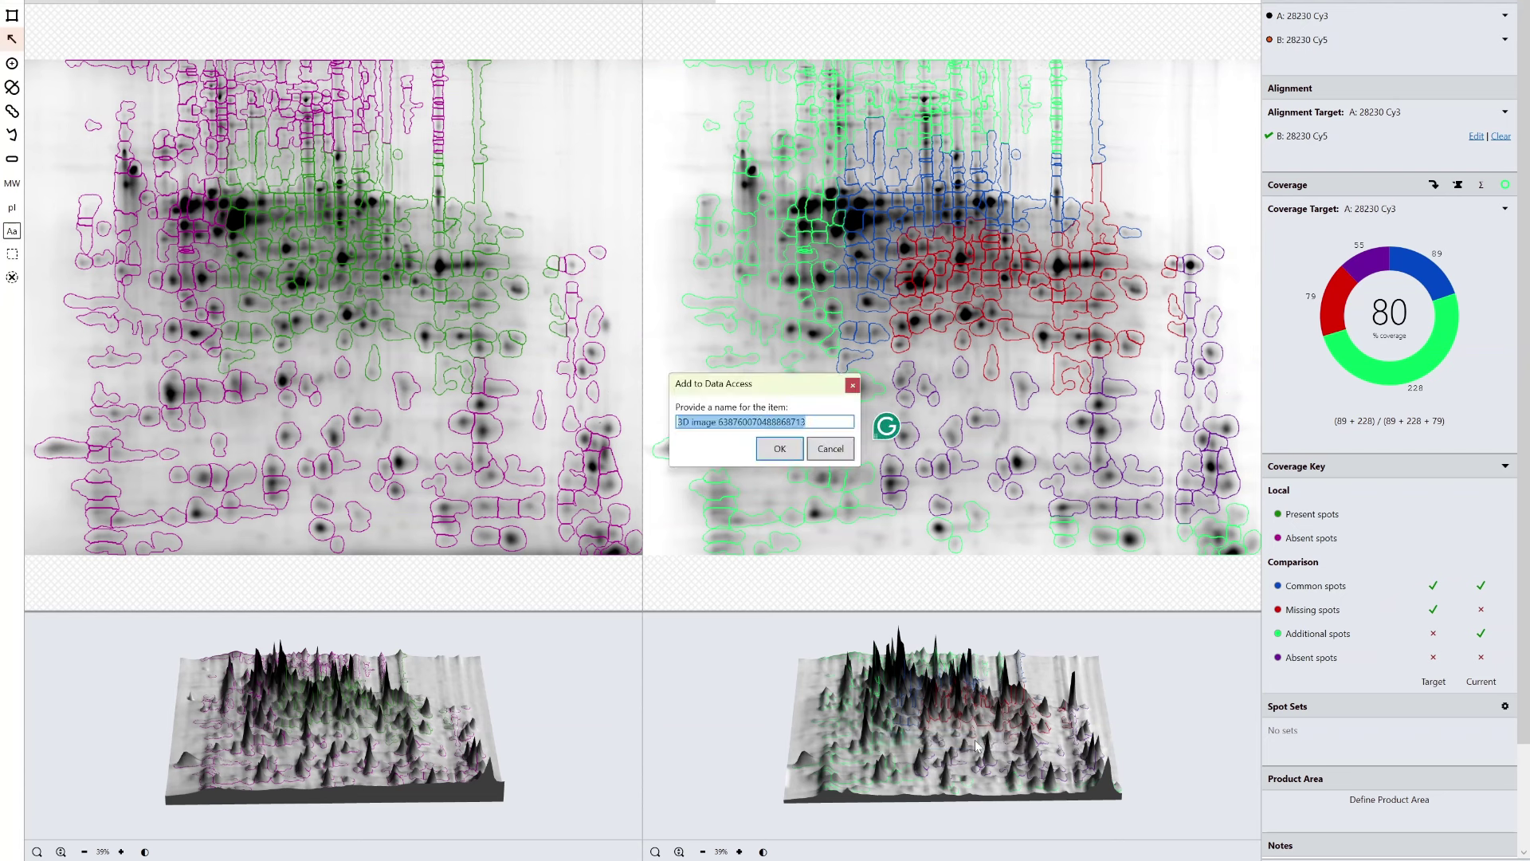
{"action": "type", "text": "3D View"}
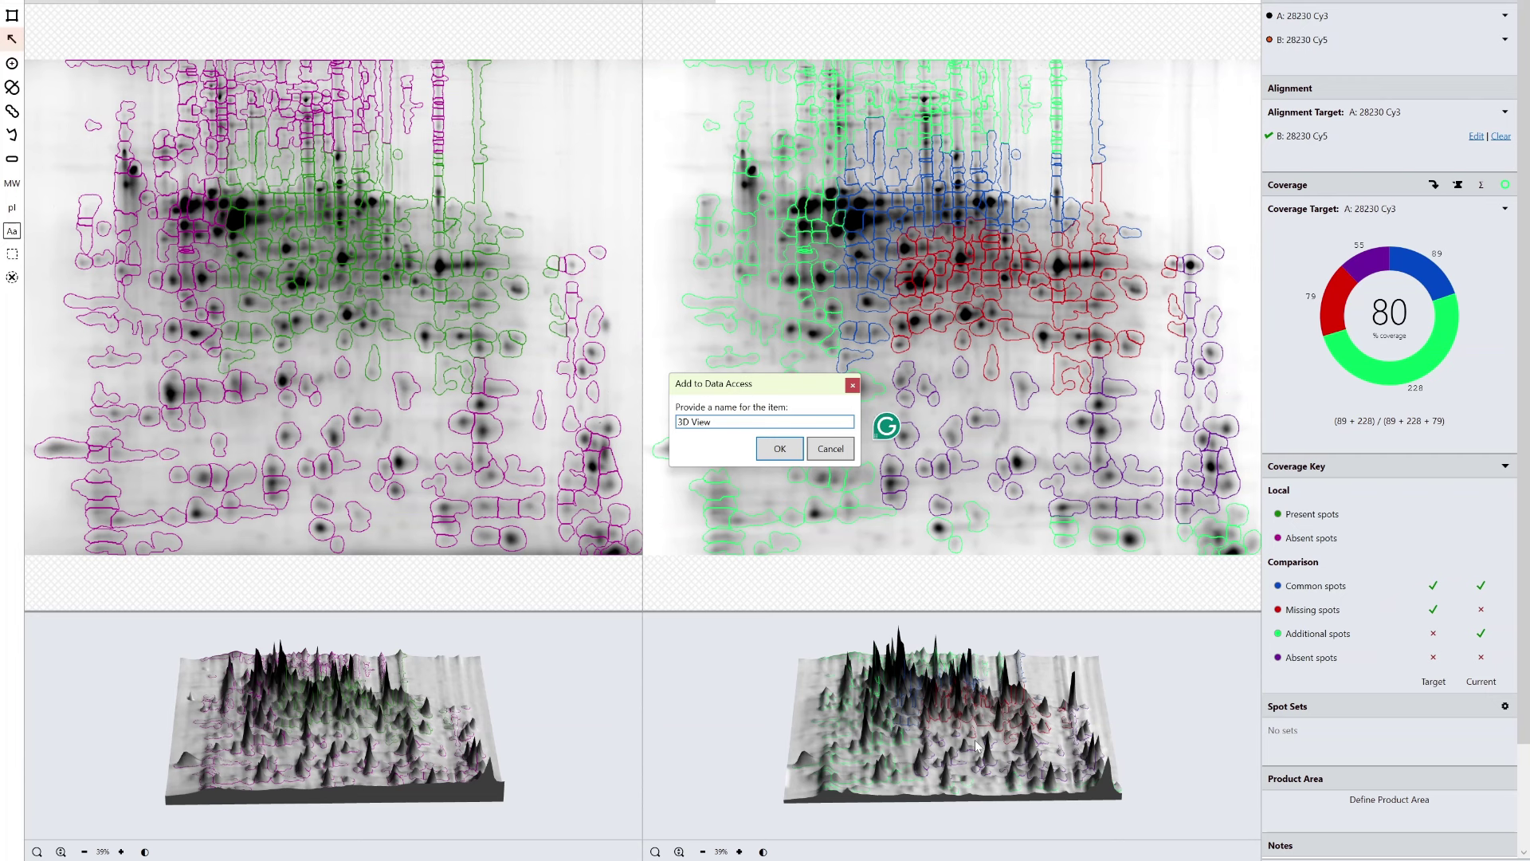
{"action": "key", "text": "Return"}
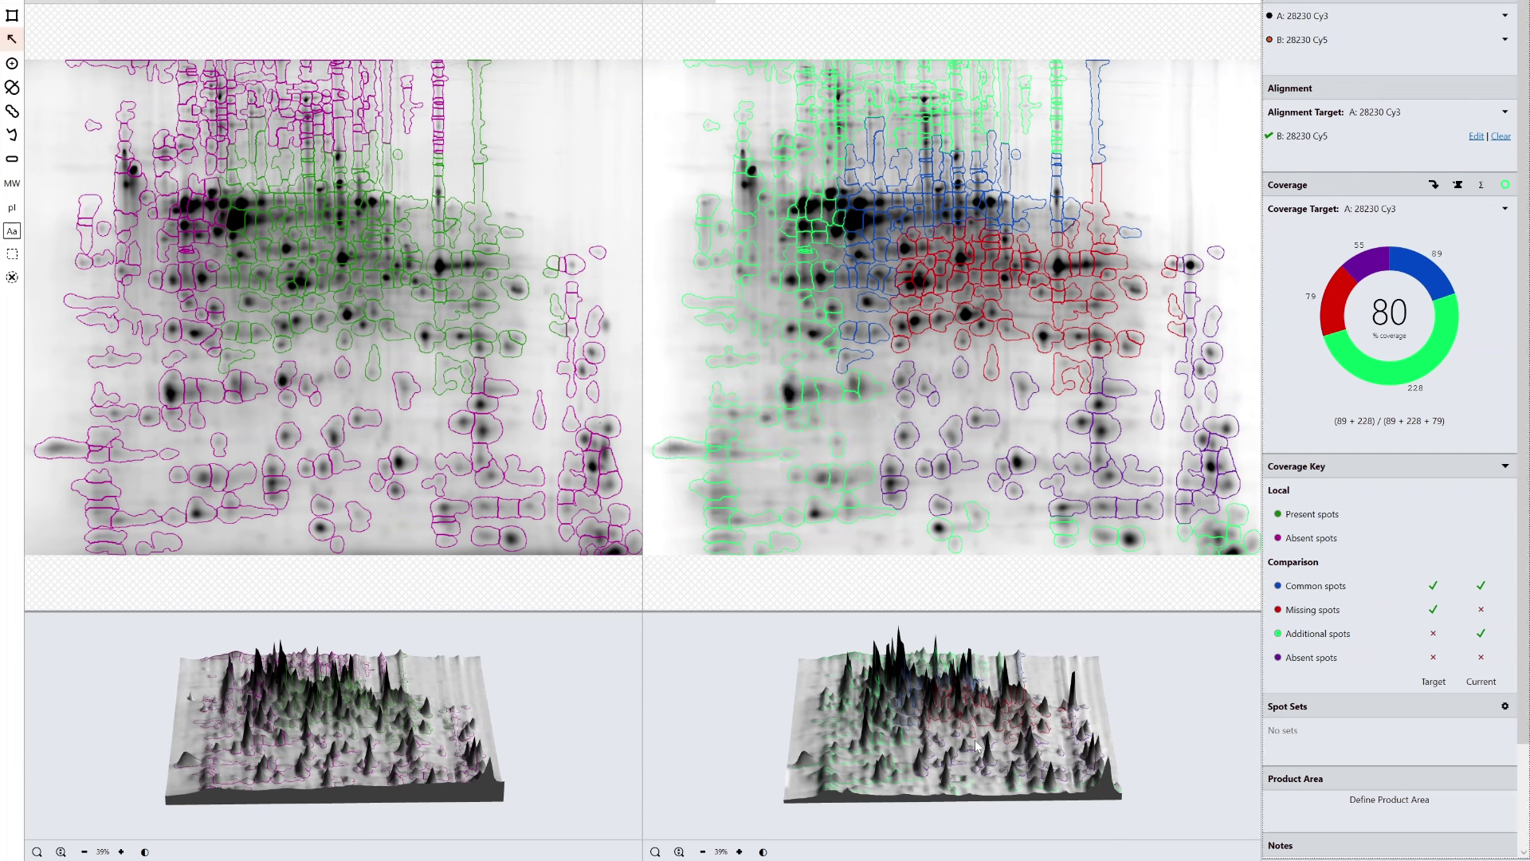
Add the coverage chart to Data Access twice
{"action": "right_click", "coordinate": [1366, 363]}
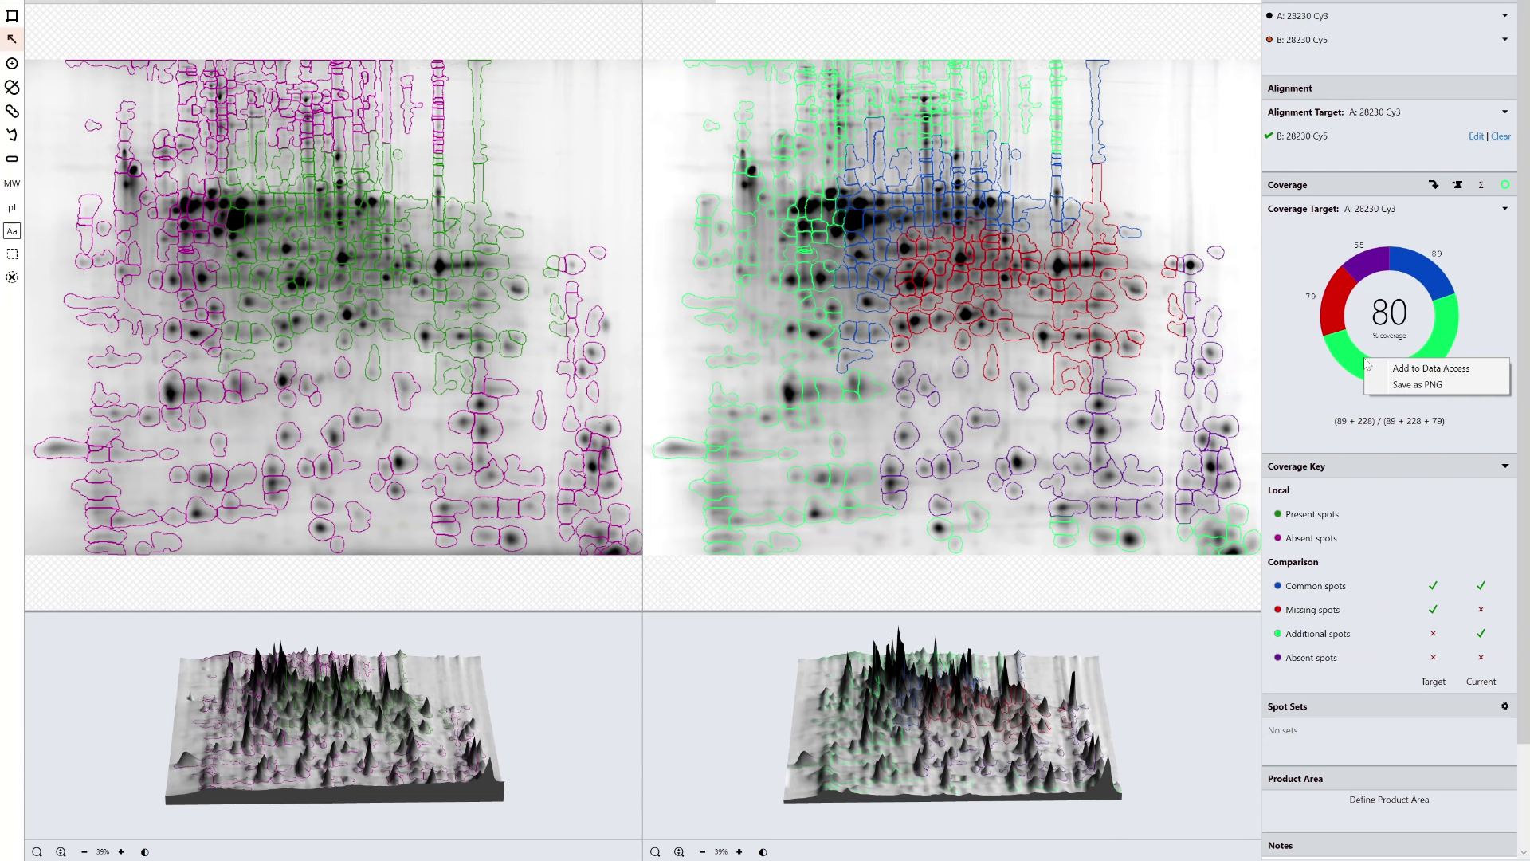
{"action": "left_click", "coordinate": [1412, 368]}
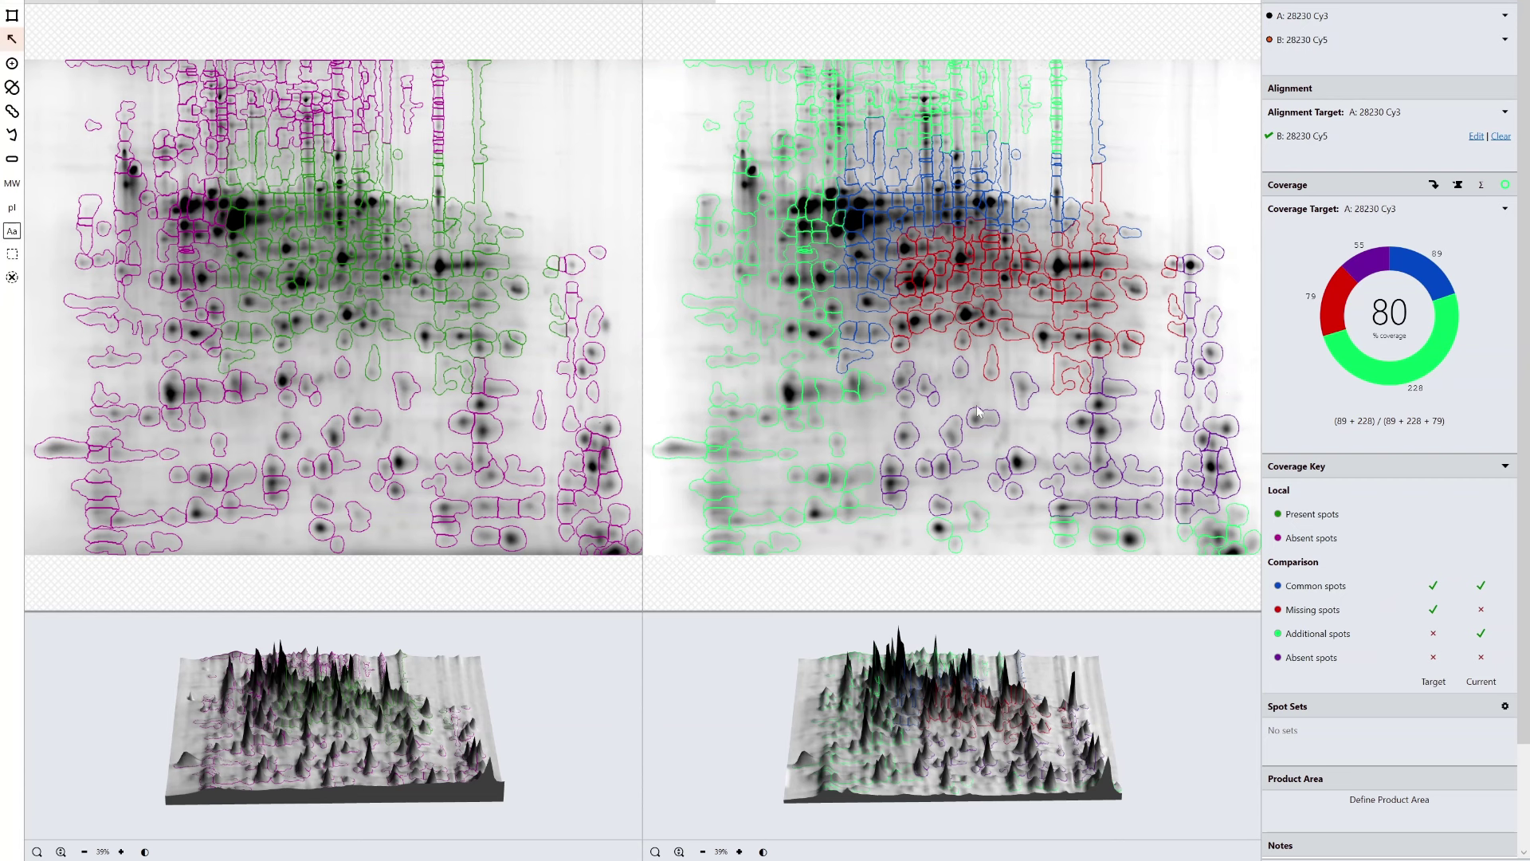
{"action": "right_click", "coordinate": [1387, 328]}
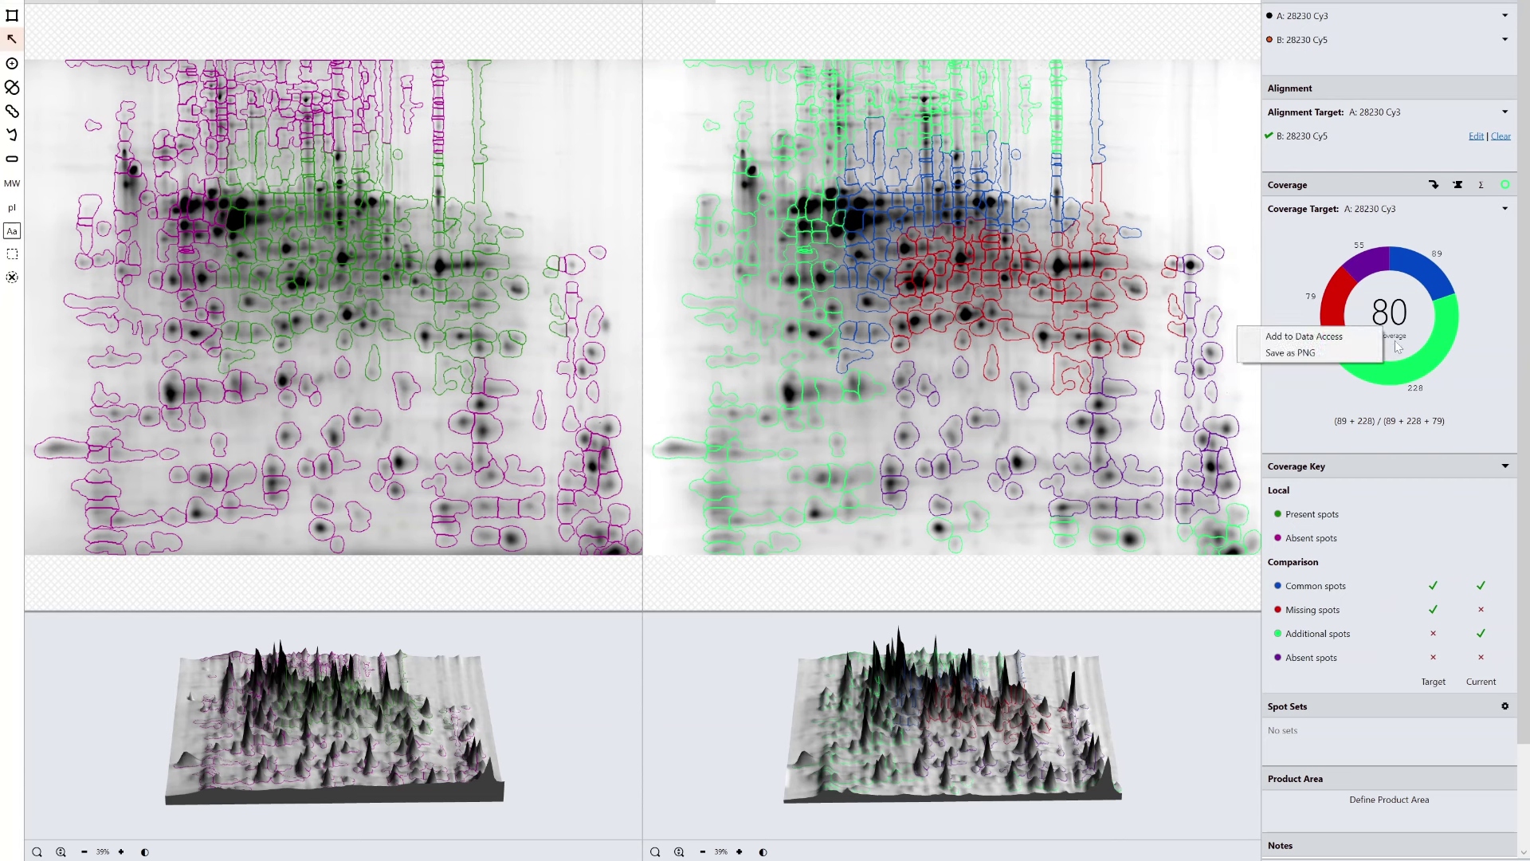
{"action": "left_click", "coordinate": [1336, 345]}
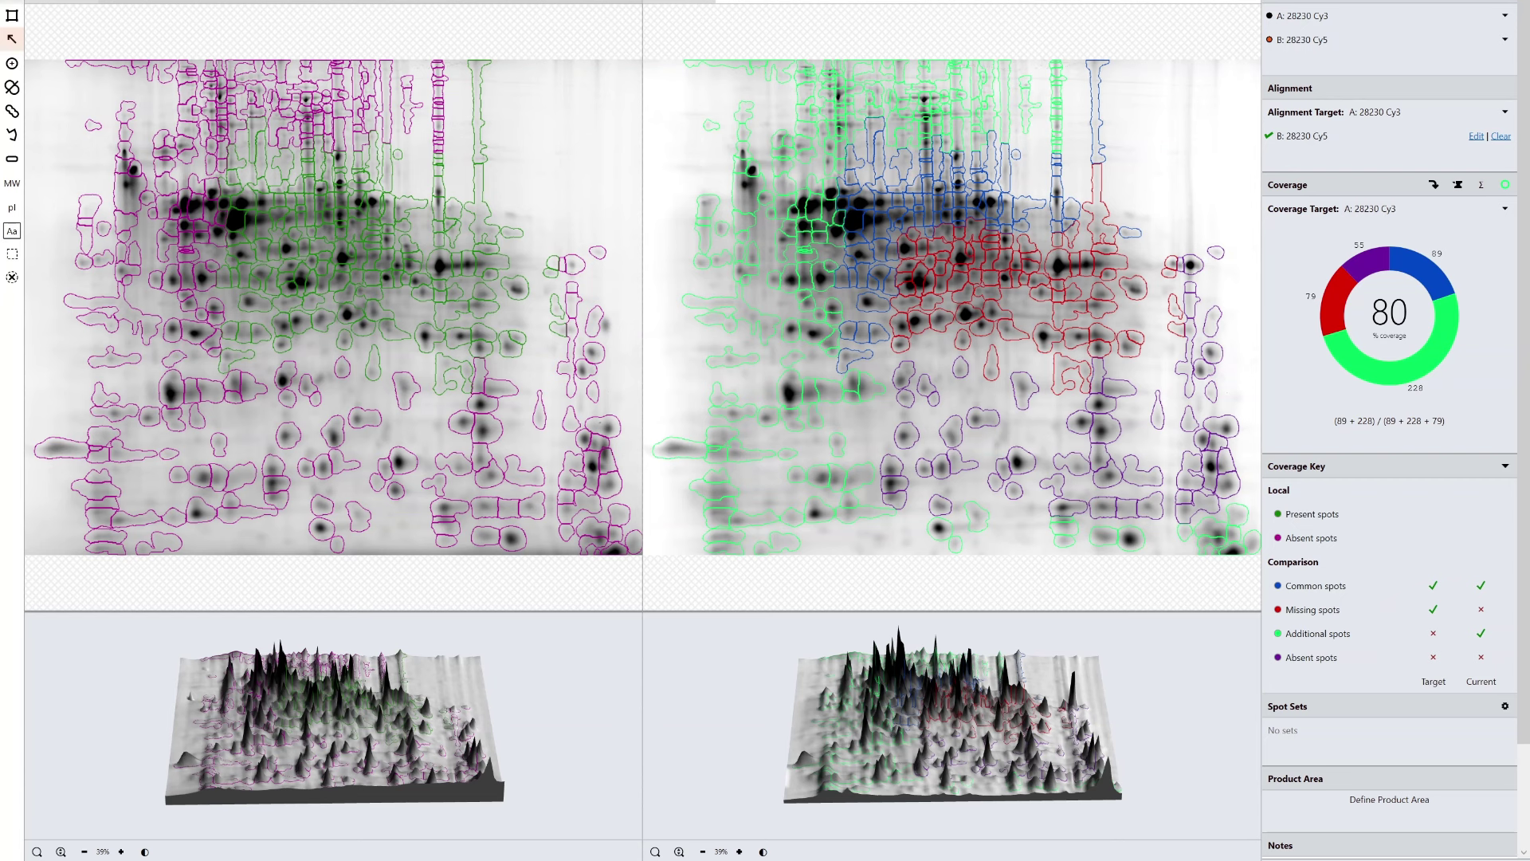
Open Data Access and copy 3D View.png from the Manual entries
{"action": "left_click", "coordinate": [31, 1]}
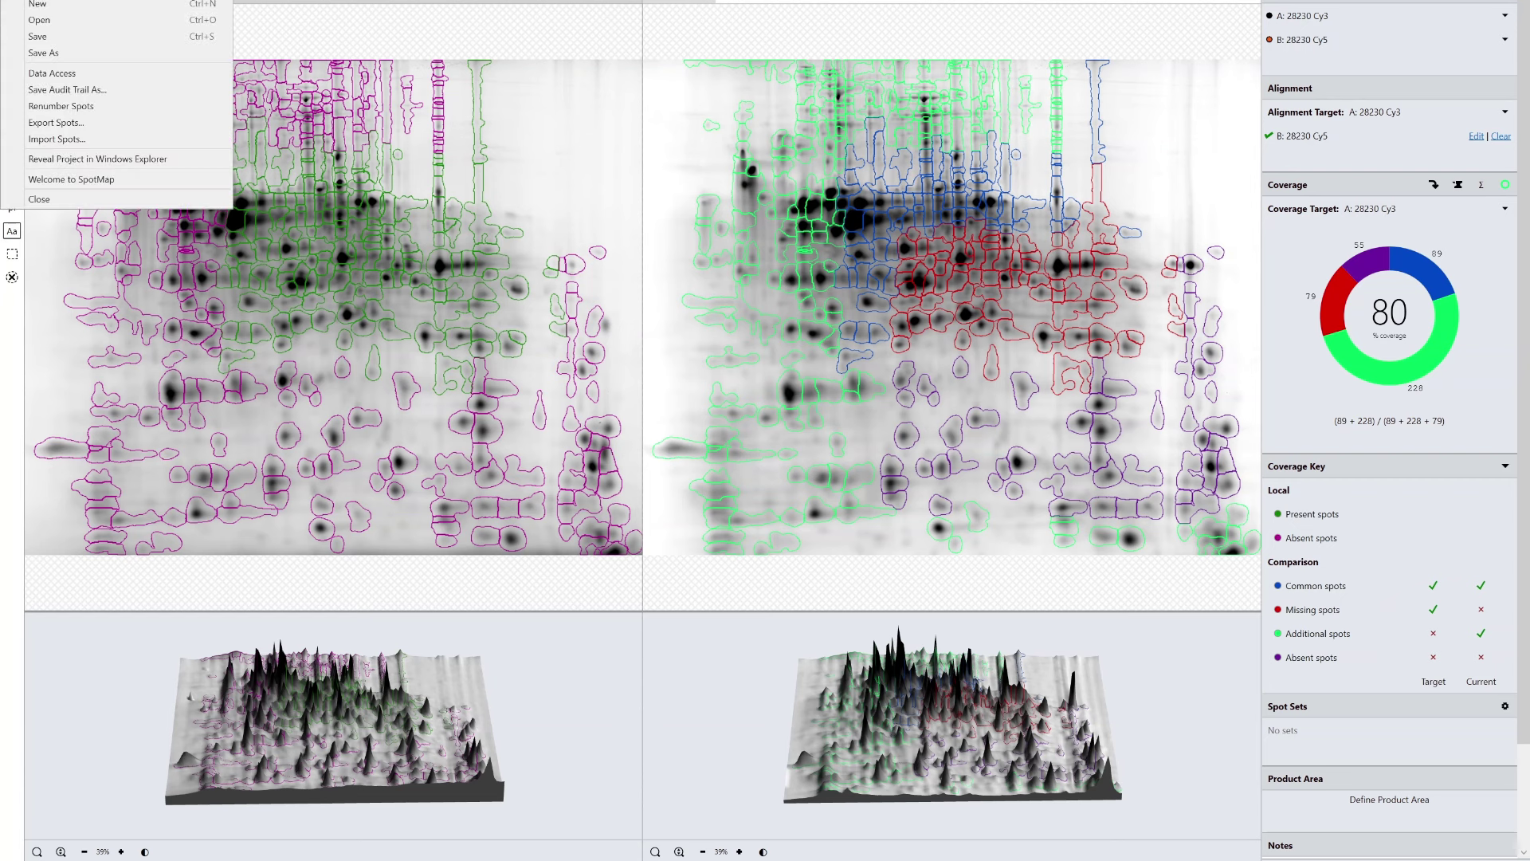
{"action": "left_click", "coordinate": [89, 74]}
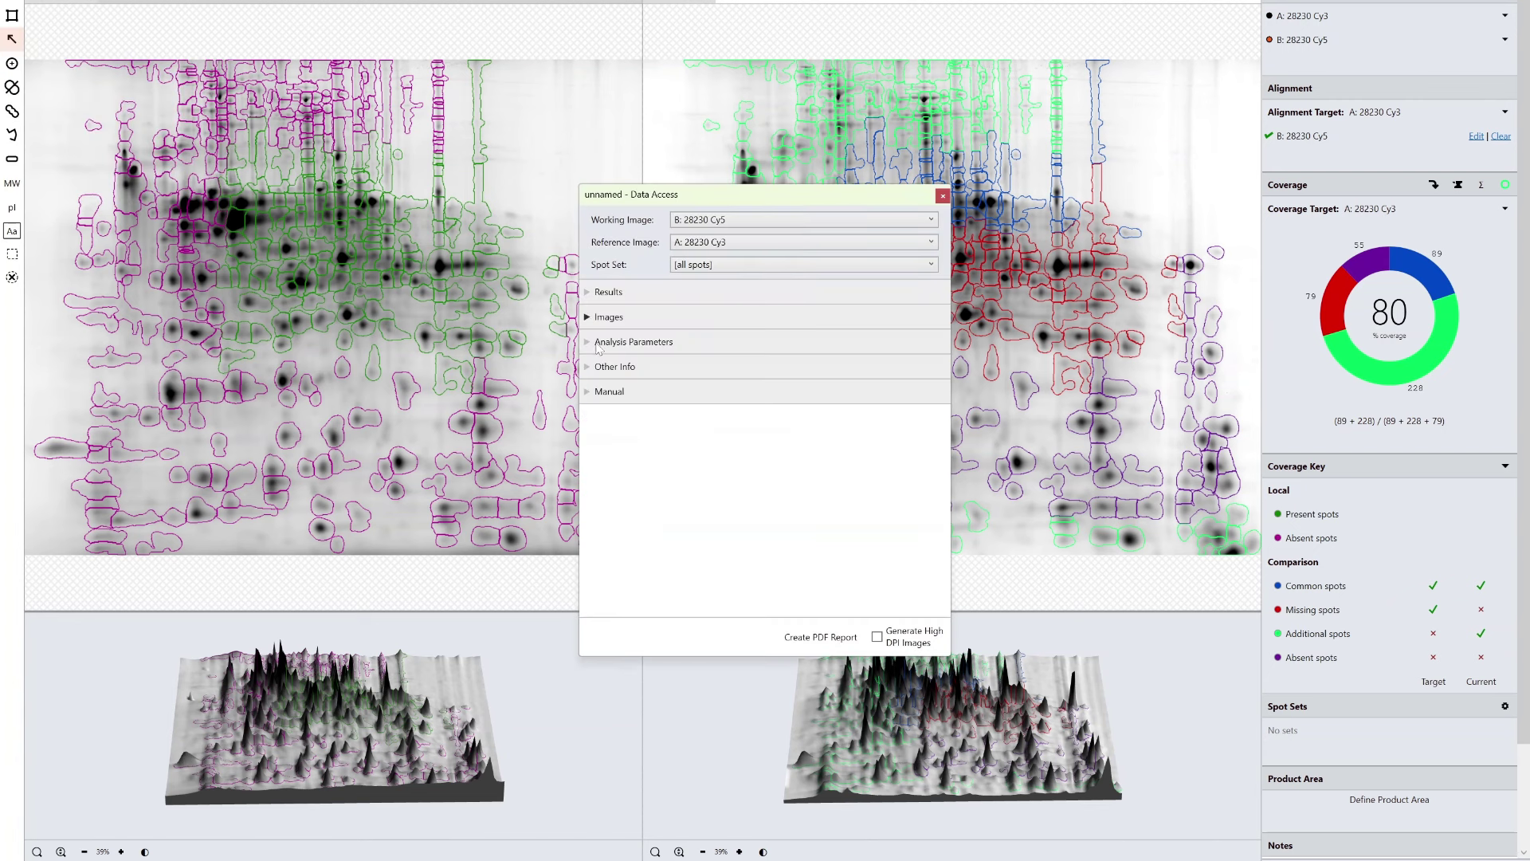
{"action": "left_click", "coordinate": [604, 395]}
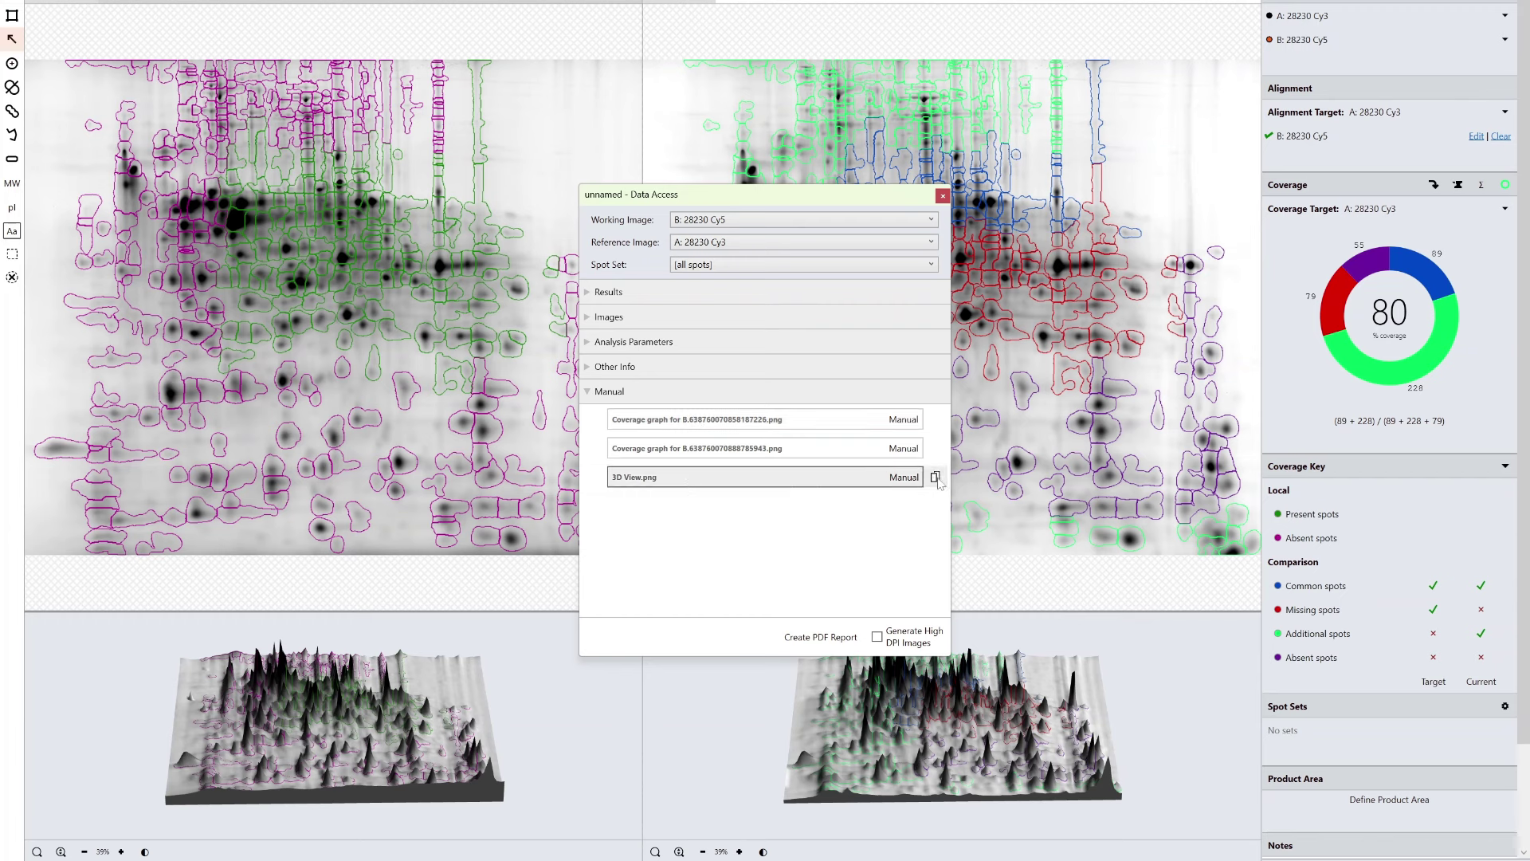
{"action": "left_click", "coordinate": [935, 477]}
Switch to PowerPoint, undo the pasted gel image on slide 3, and paste the copied 3D view there
{"action": "left_click", "coordinate": [973, 797]}
{"action": "key", "text": "ctrl+v"}
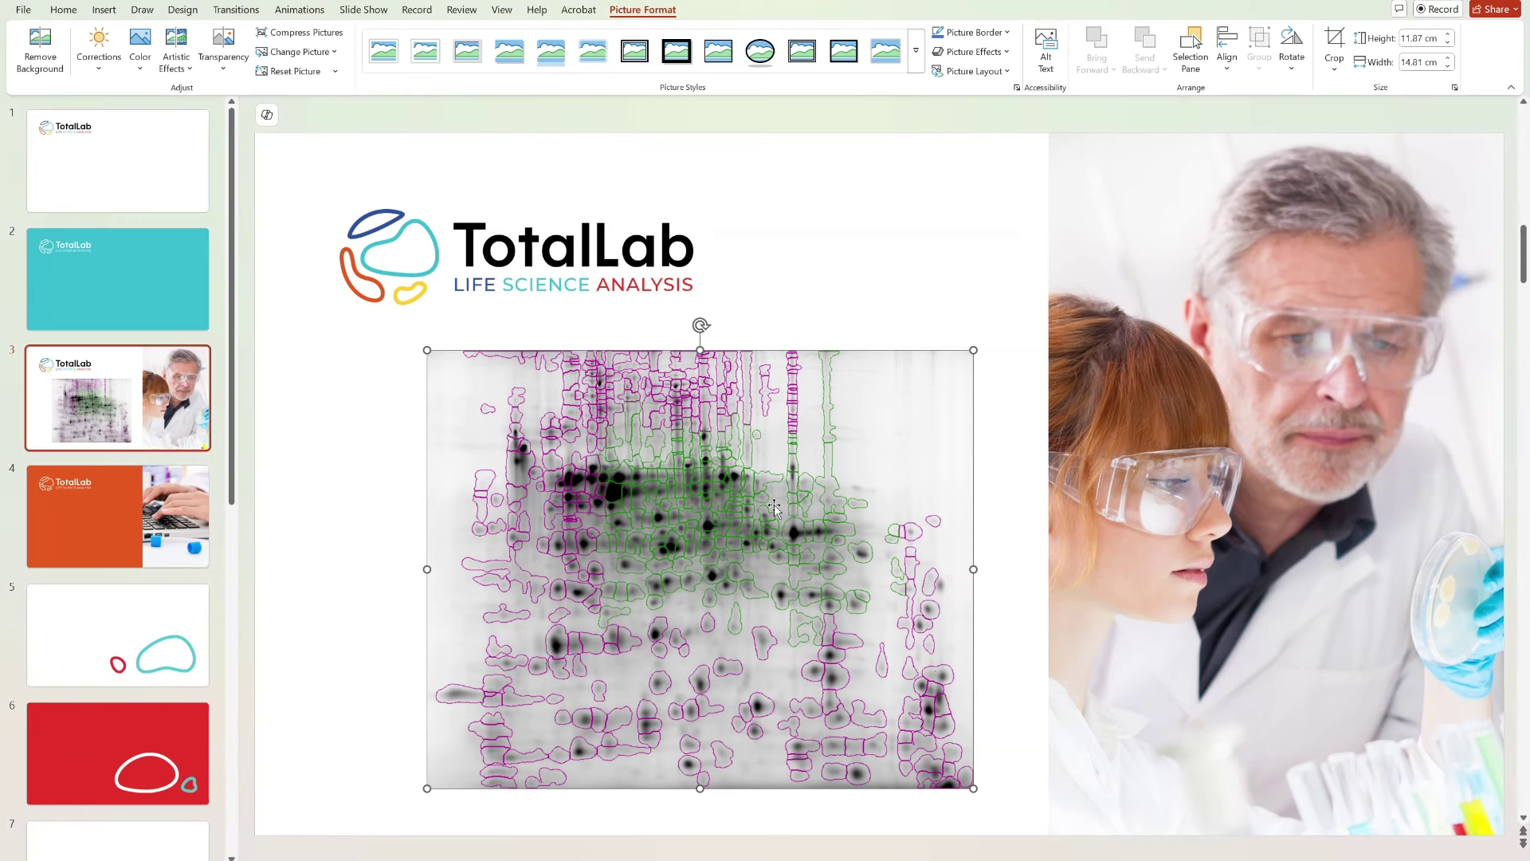
{"action": "key", "text": "ctrl+z"}
{"action": "key", "text": "ctrl+v"}
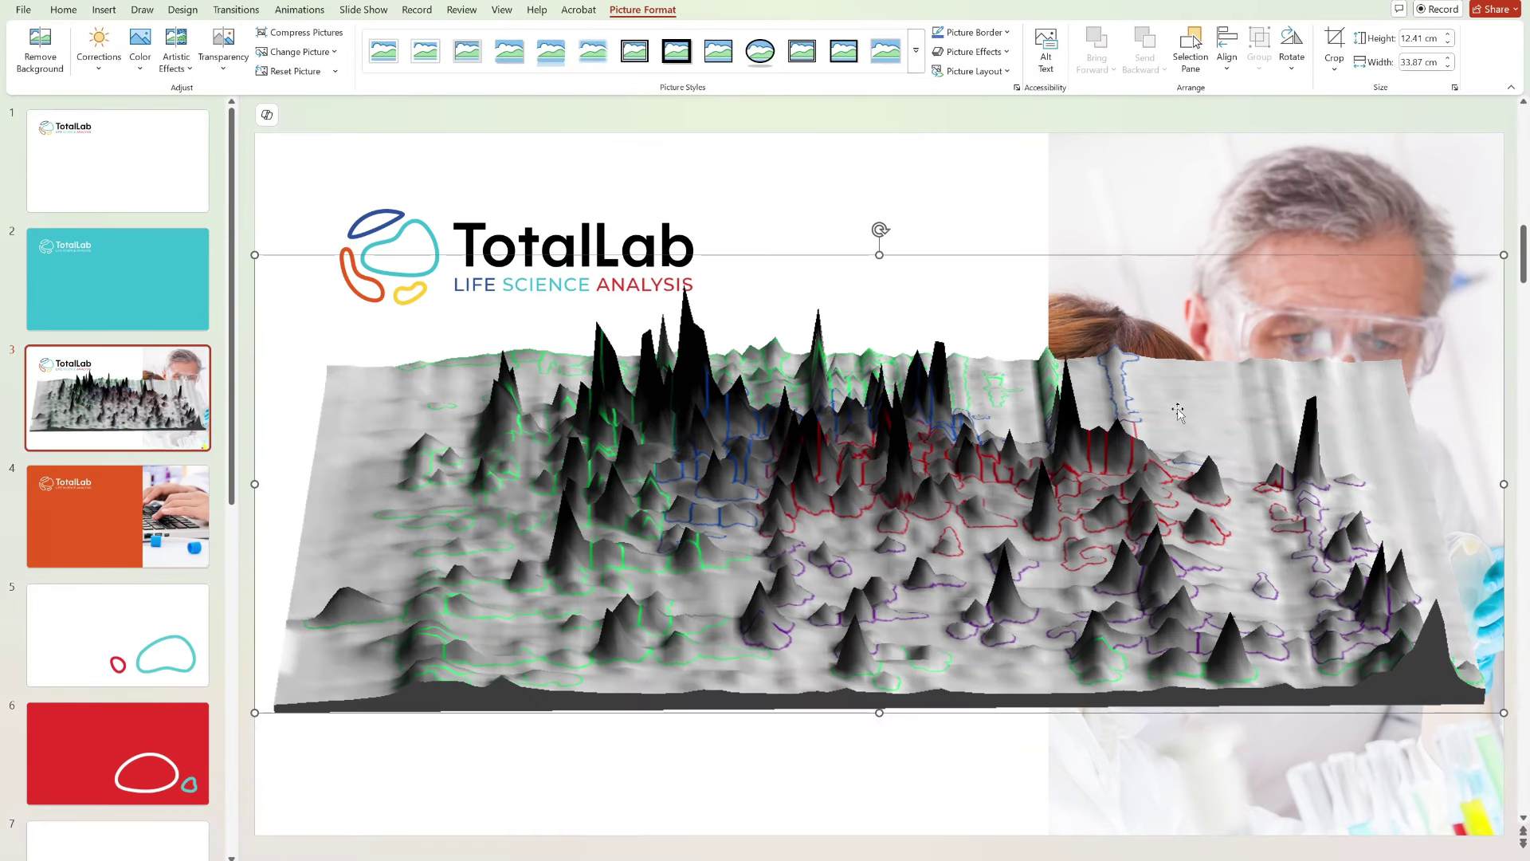
{"action": "left_click_drag", "start_coordinate": [1215, 451], "coordinate": [1214, 471]}
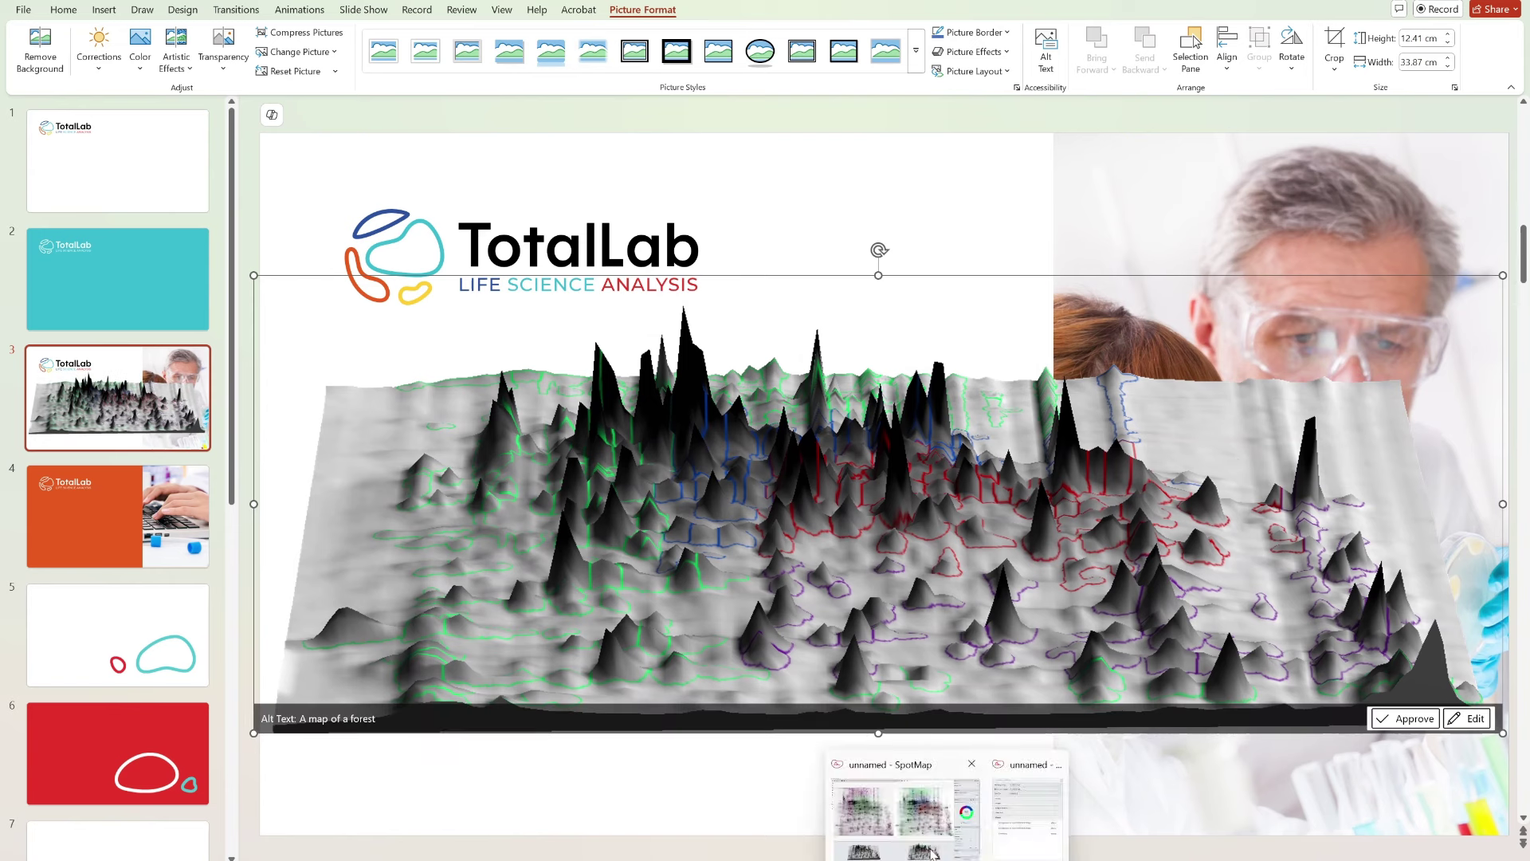
Switch back to SpotMap and rotate the 3D surface views to a diagonal angle
{"action": "left_click", "coordinate": [932, 853]}
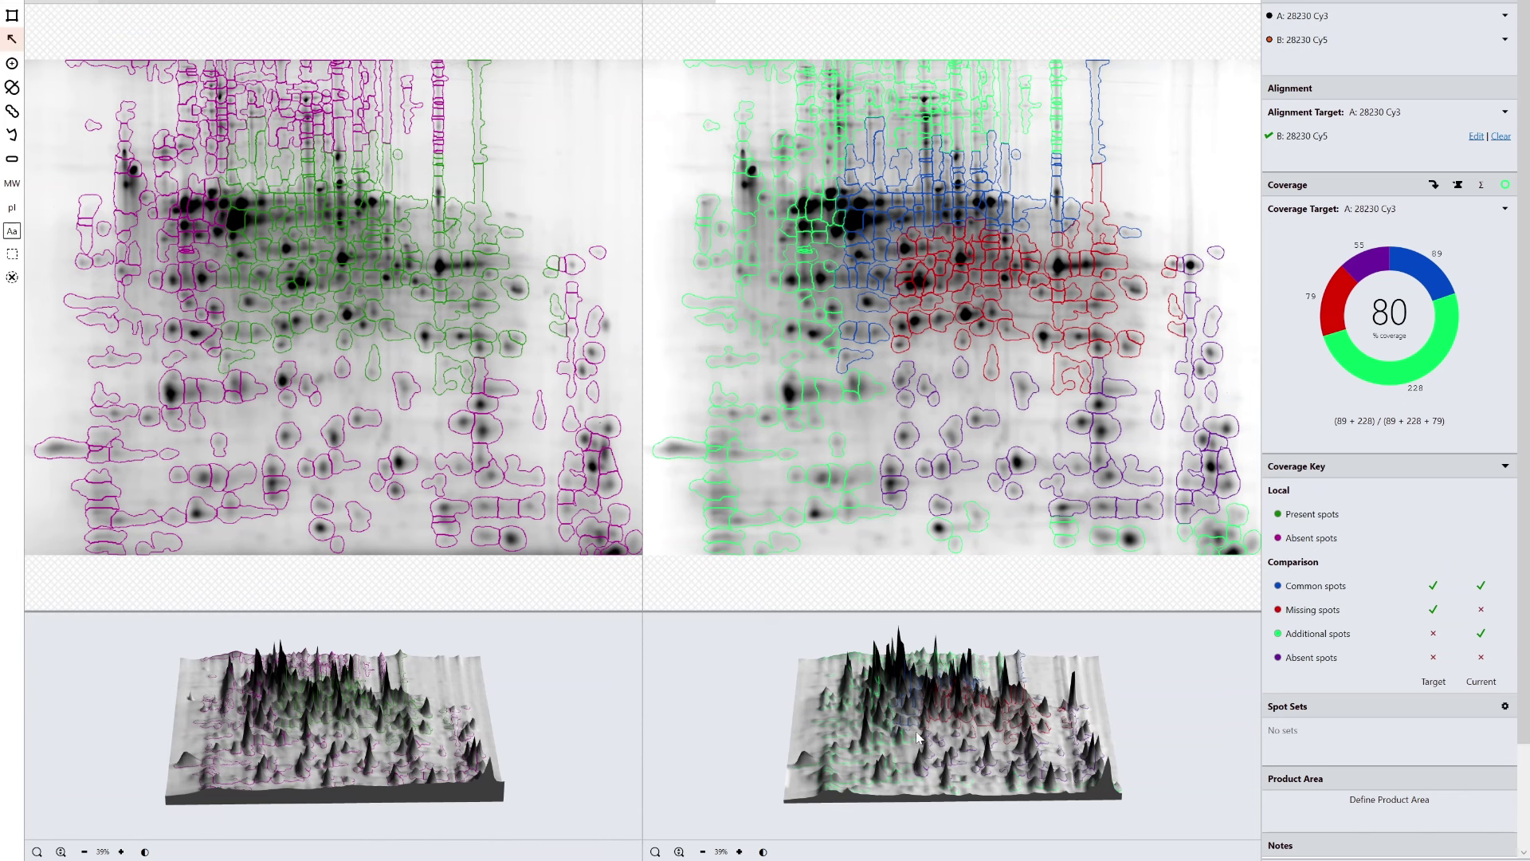
{"action": "left_click_drag", "start_coordinate": [916, 737], "coordinate": [956, 737]}
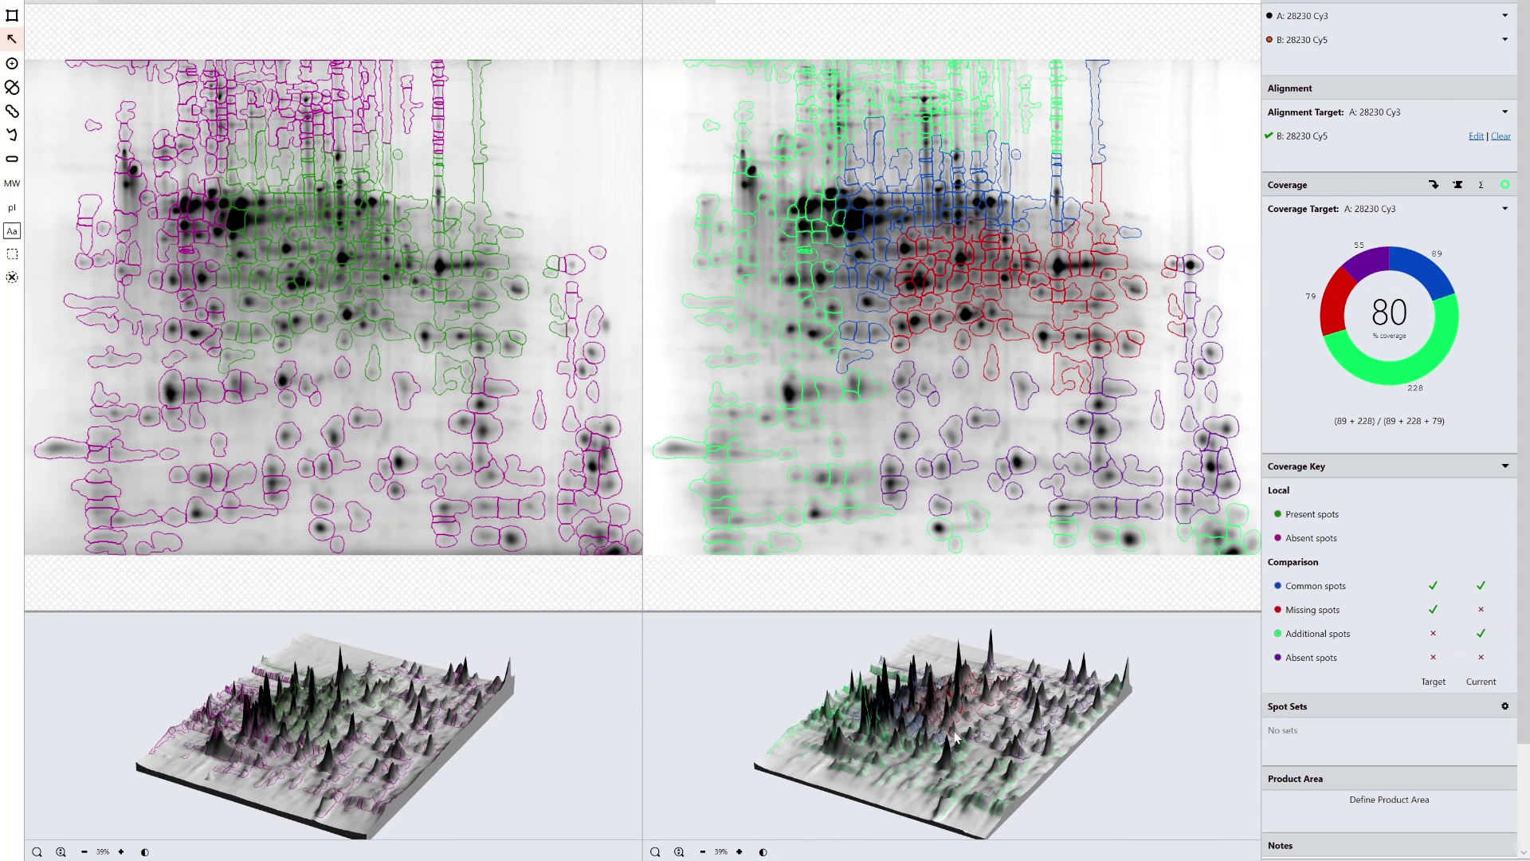
{"action": "scroll", "coordinate": [956, 737], "scroll_direction": "up", "scroll_amount": 2}
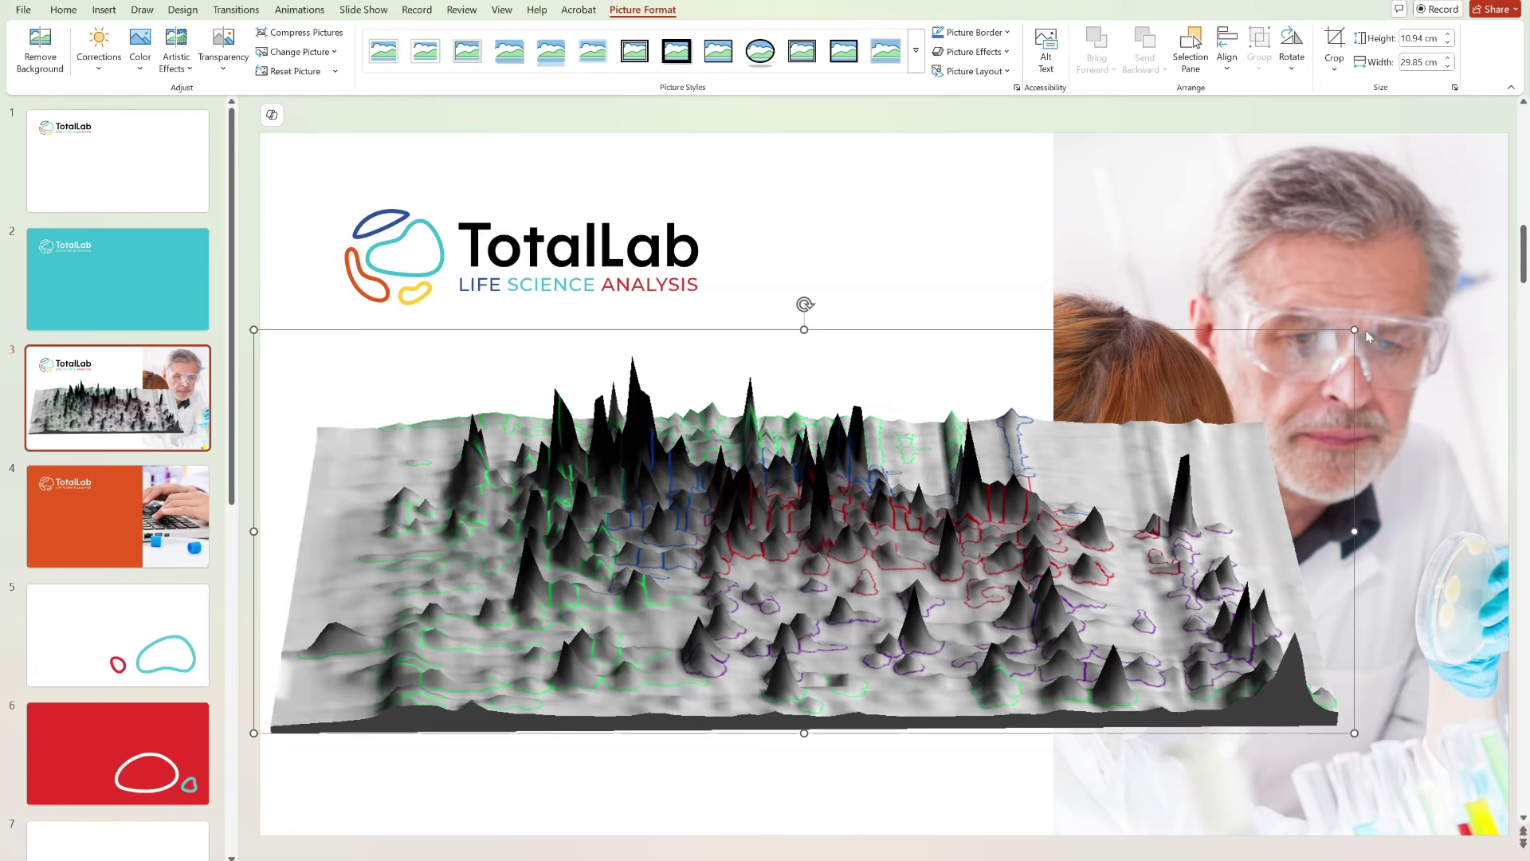
In PowerPoint, shrink the 3D view picture to about 19.4 by 7.1 cm so it fits beside the photo
{"action": "left_click_drag", "start_coordinate": [1353, 329], "coordinate": [970, 471]}
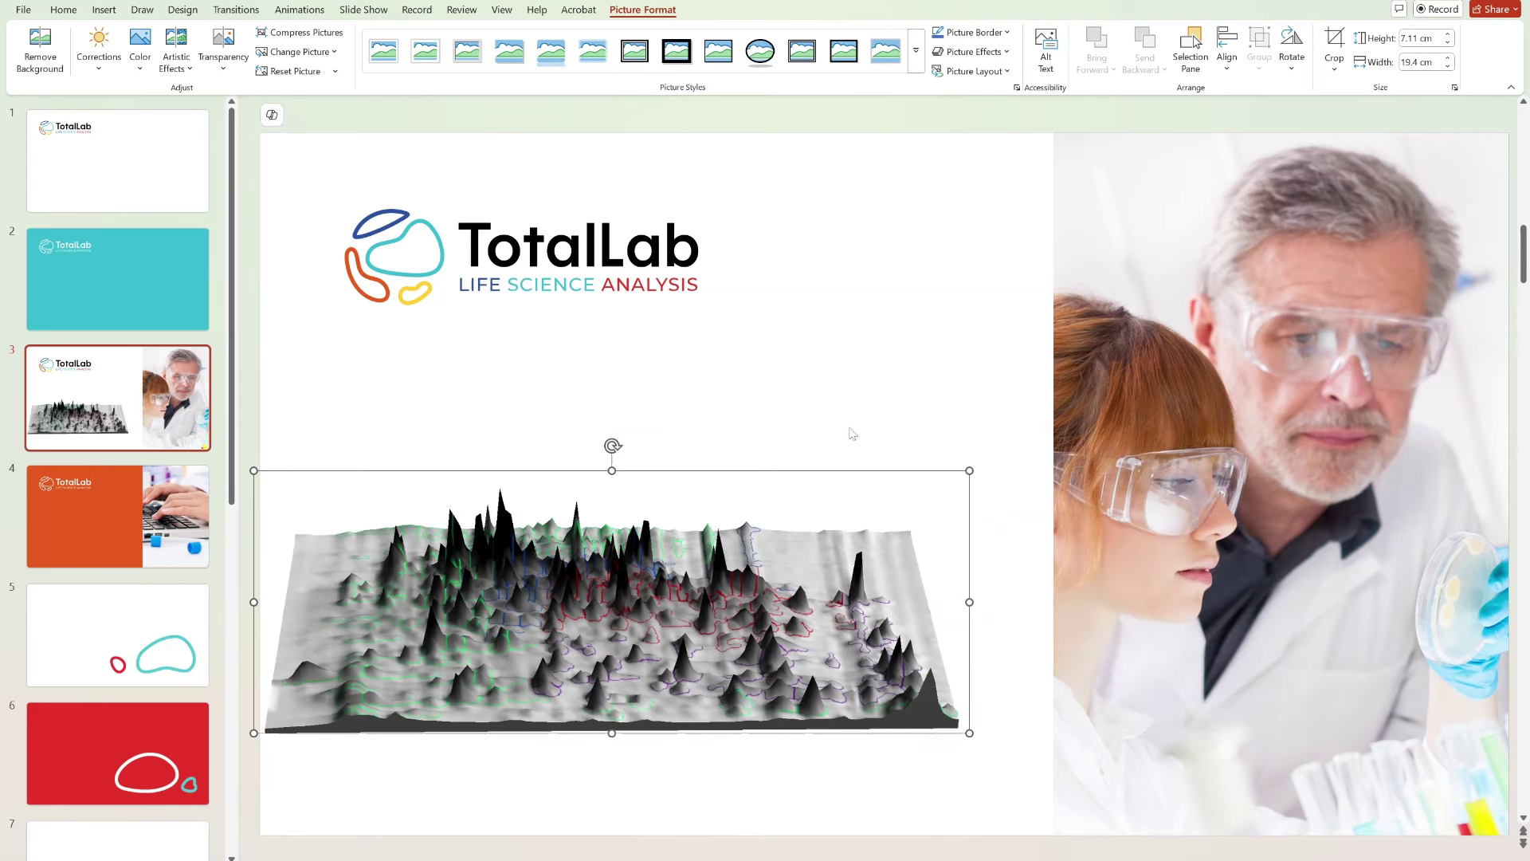
{"action": "left_click", "coordinate": [789, 417]}
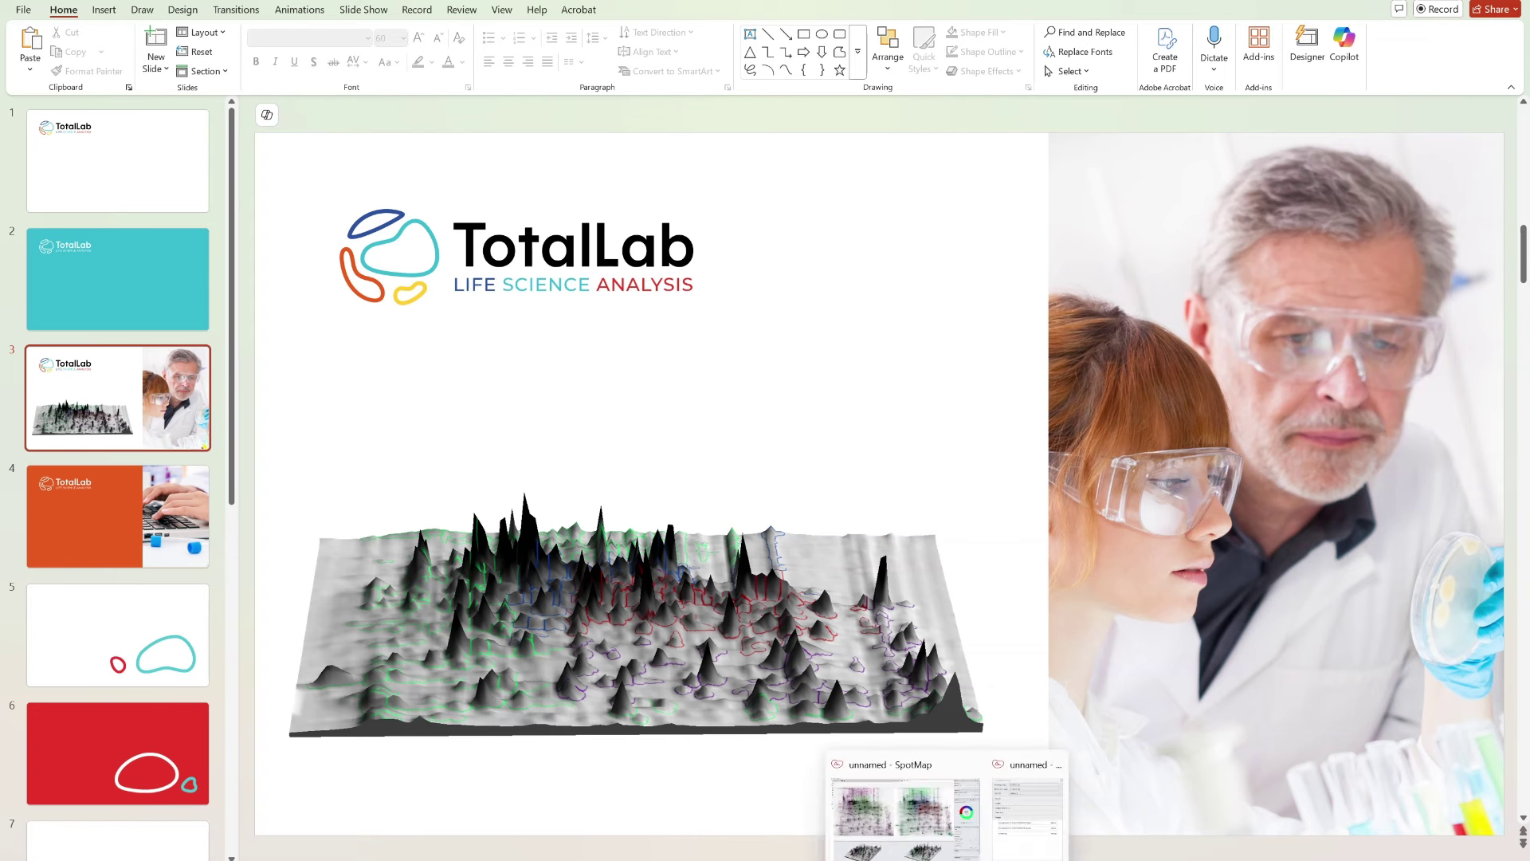
Switch to SpotMap's Data Access window and copy the first coverage graph from the Manual entries
{"action": "mouse_move", "coordinate": [976, 857]}
{"action": "left_click", "coordinate": [902, 779]}
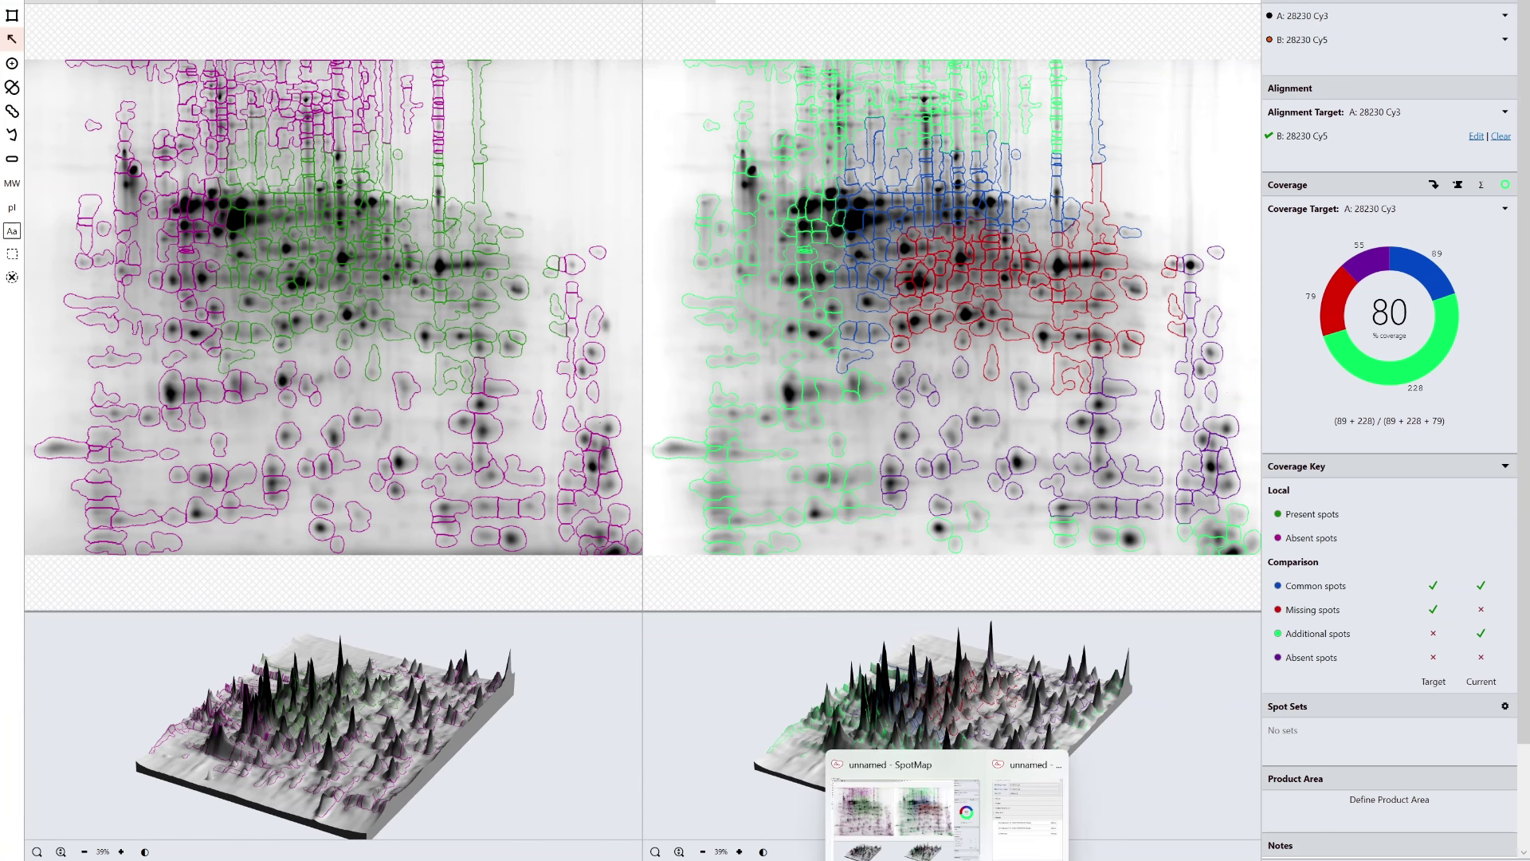
{"action": "left_click", "coordinate": [1012, 829]}
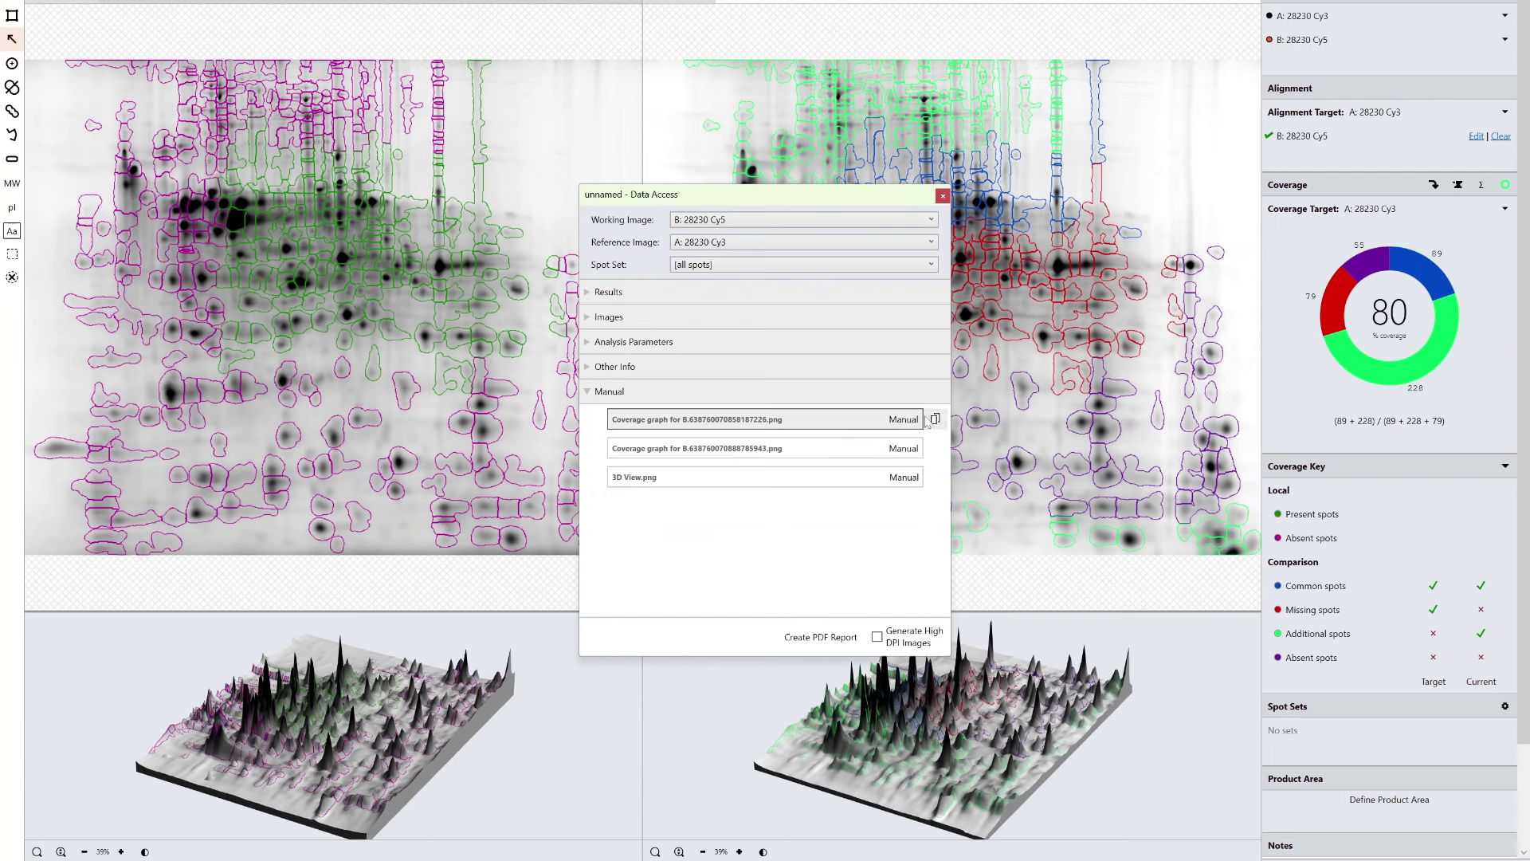
Switch to PowerPoint, place the coverage graph on slide 3, and shrink it over the upper right part of the 3D view
{"action": "mouse_move", "coordinate": [1026, 847]}
{"action": "left_click", "coordinate": [974, 809]}
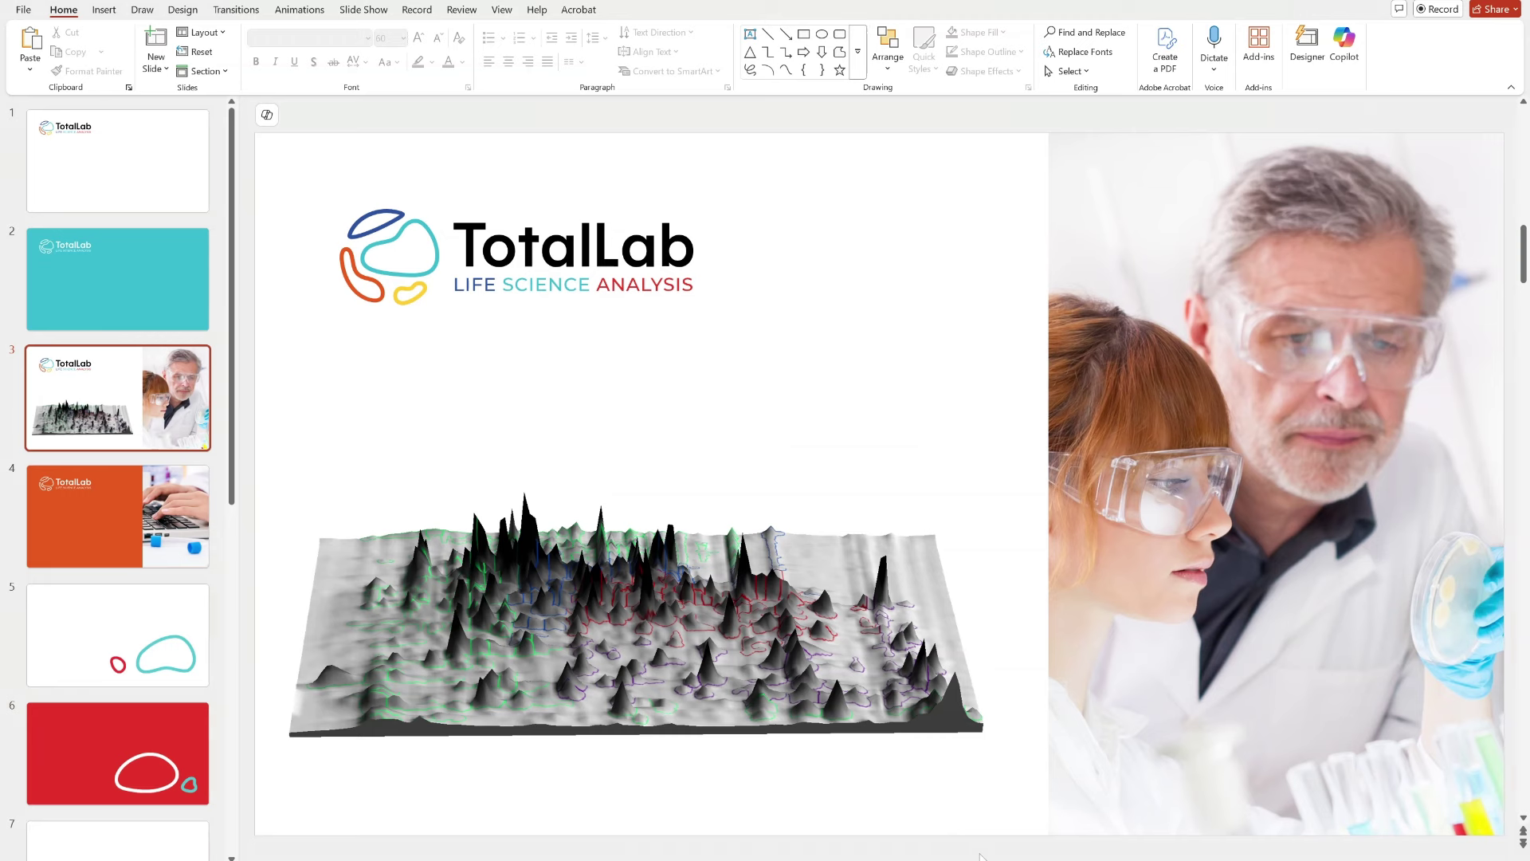
{"action": "left_click_drag", "start_coordinate": [972, 552], "coordinate": [987, 448]}
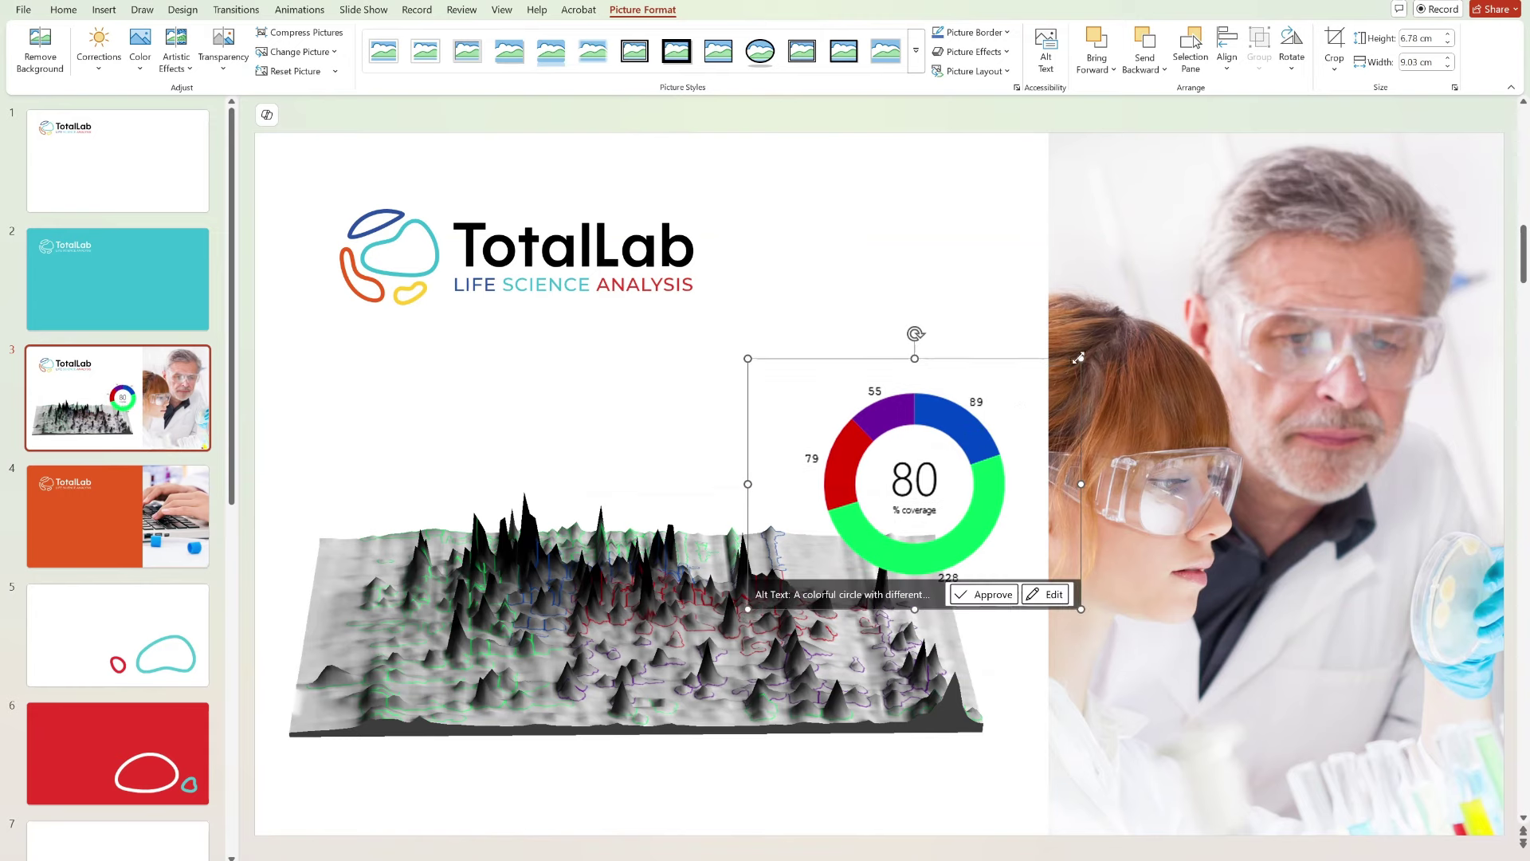
{"action": "left_click_drag", "start_coordinate": [1066, 351], "coordinate": [933, 448]}
{"action": "left_click_drag", "start_coordinate": [885, 503], "coordinate": [867, 459]}
{"action": "left_click", "coordinate": [701, 479]}
{"action": "left_click", "coordinate": [932, 449]}
{"action": "left_click", "coordinate": [975, 417]}
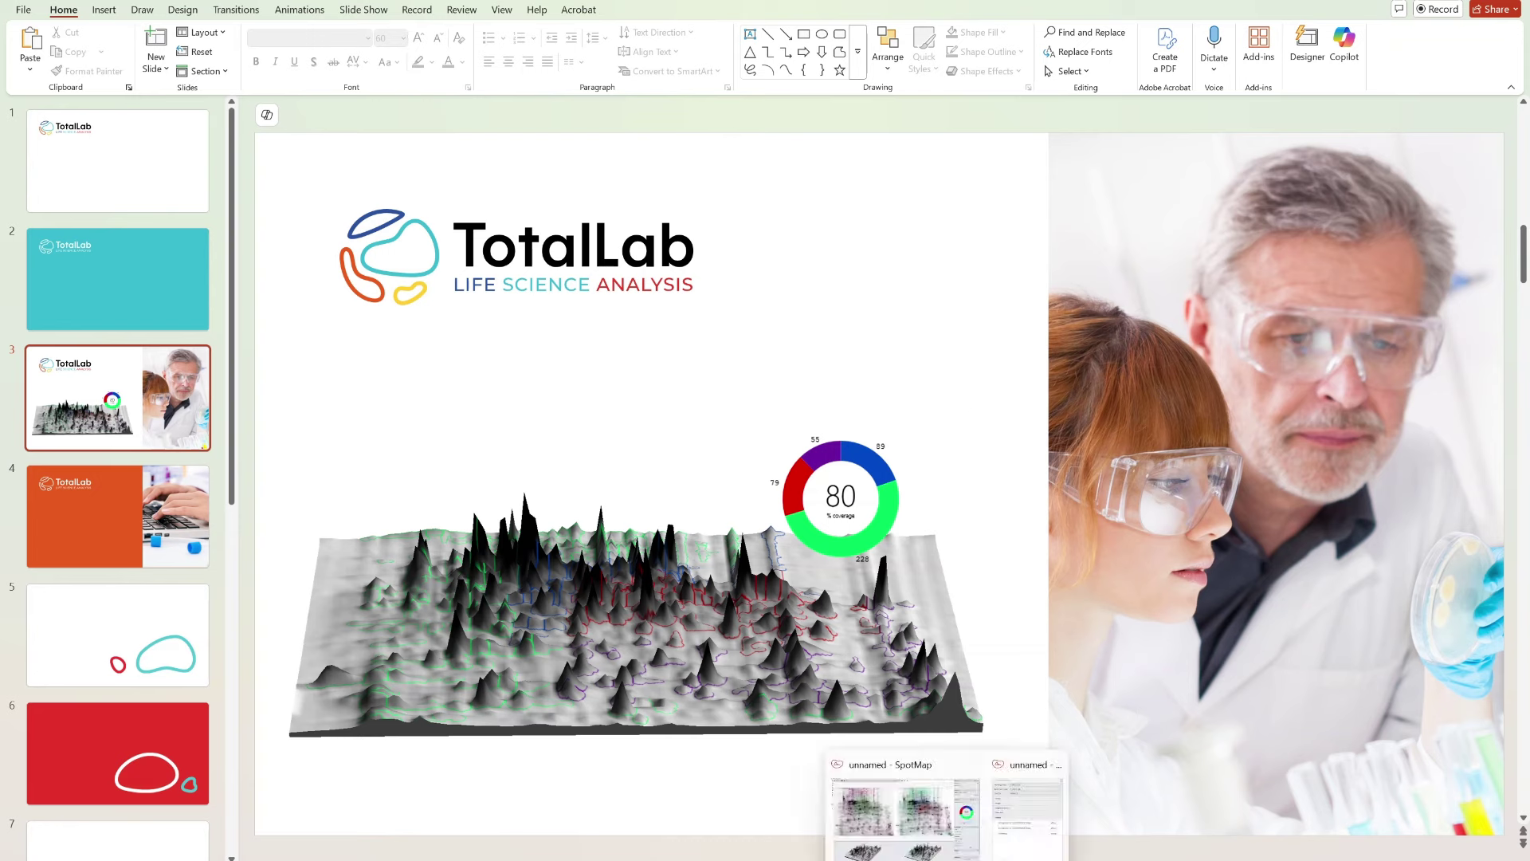
Return to Data Access in SpotMap, collapse the Manual entries, and examine the reference, working and combined image options under Images
{"action": "left_click", "coordinate": [957, 848]}
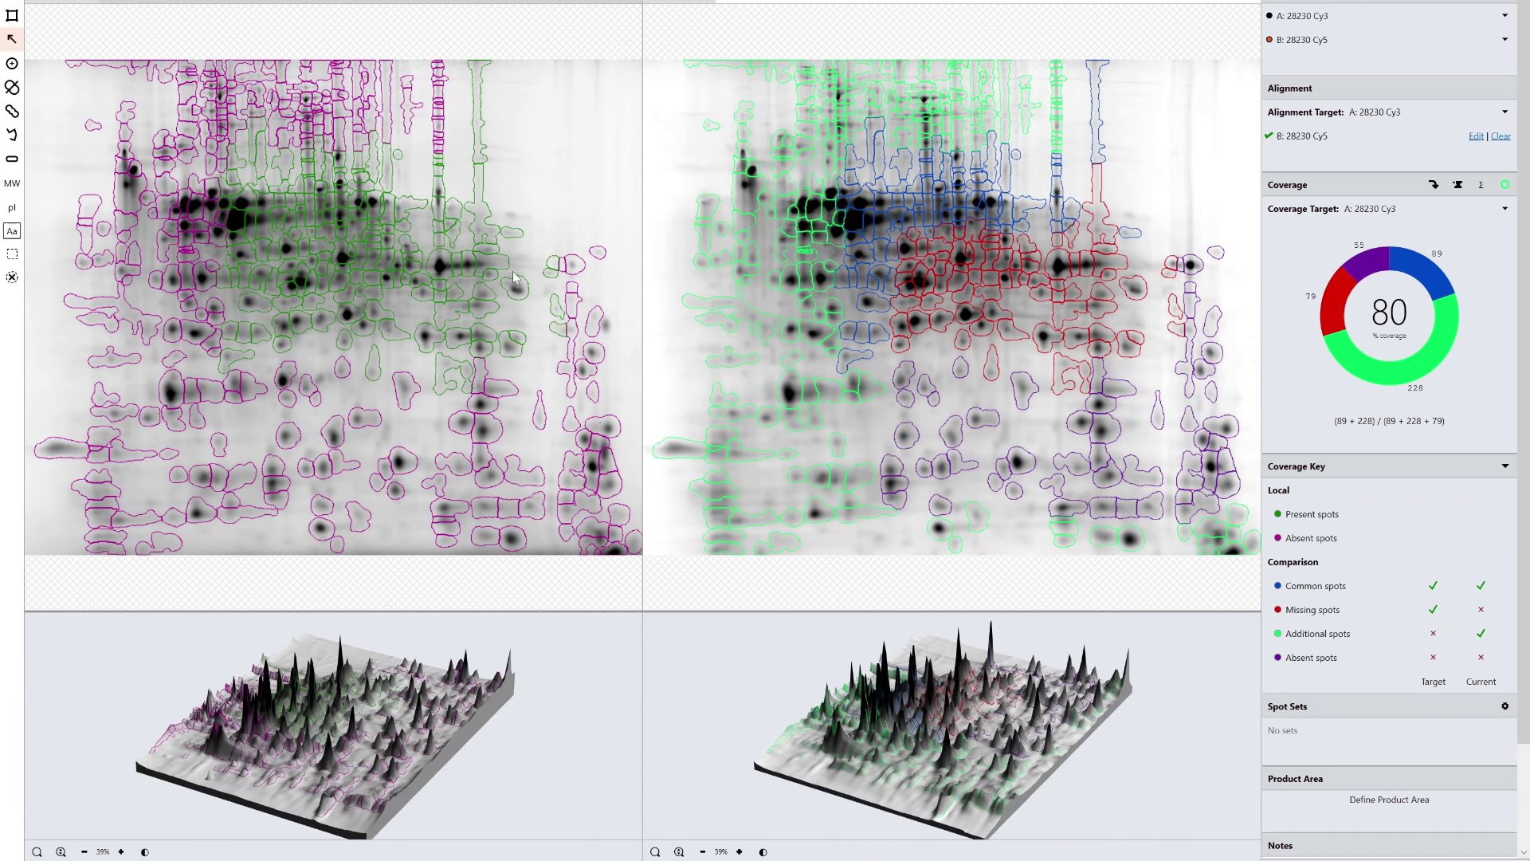
{"action": "left_click", "coordinate": [14, 6]}
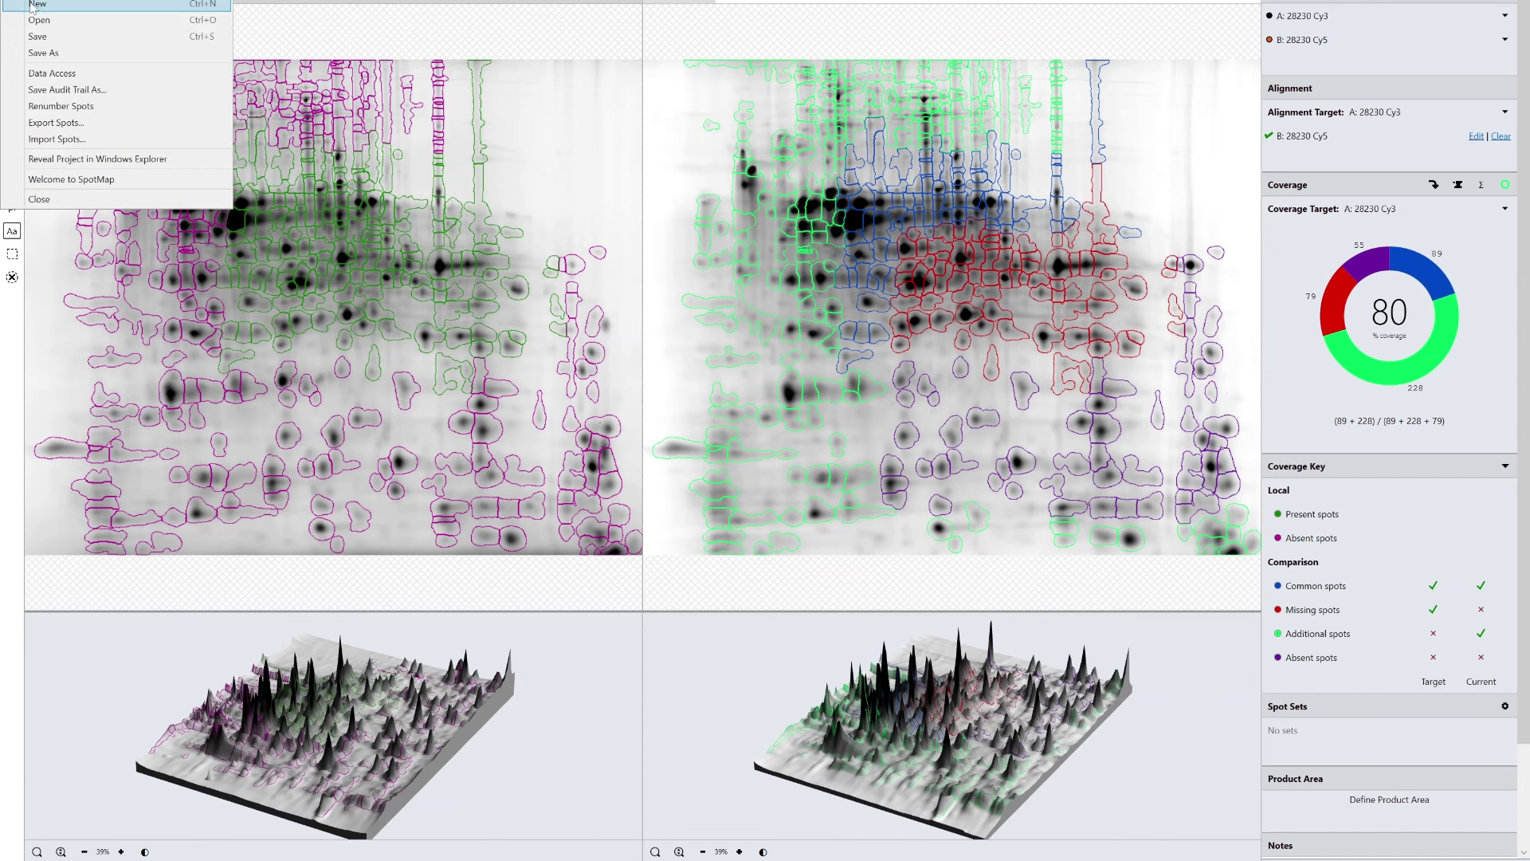
{"action": "left_click", "coordinate": [53, 73]}
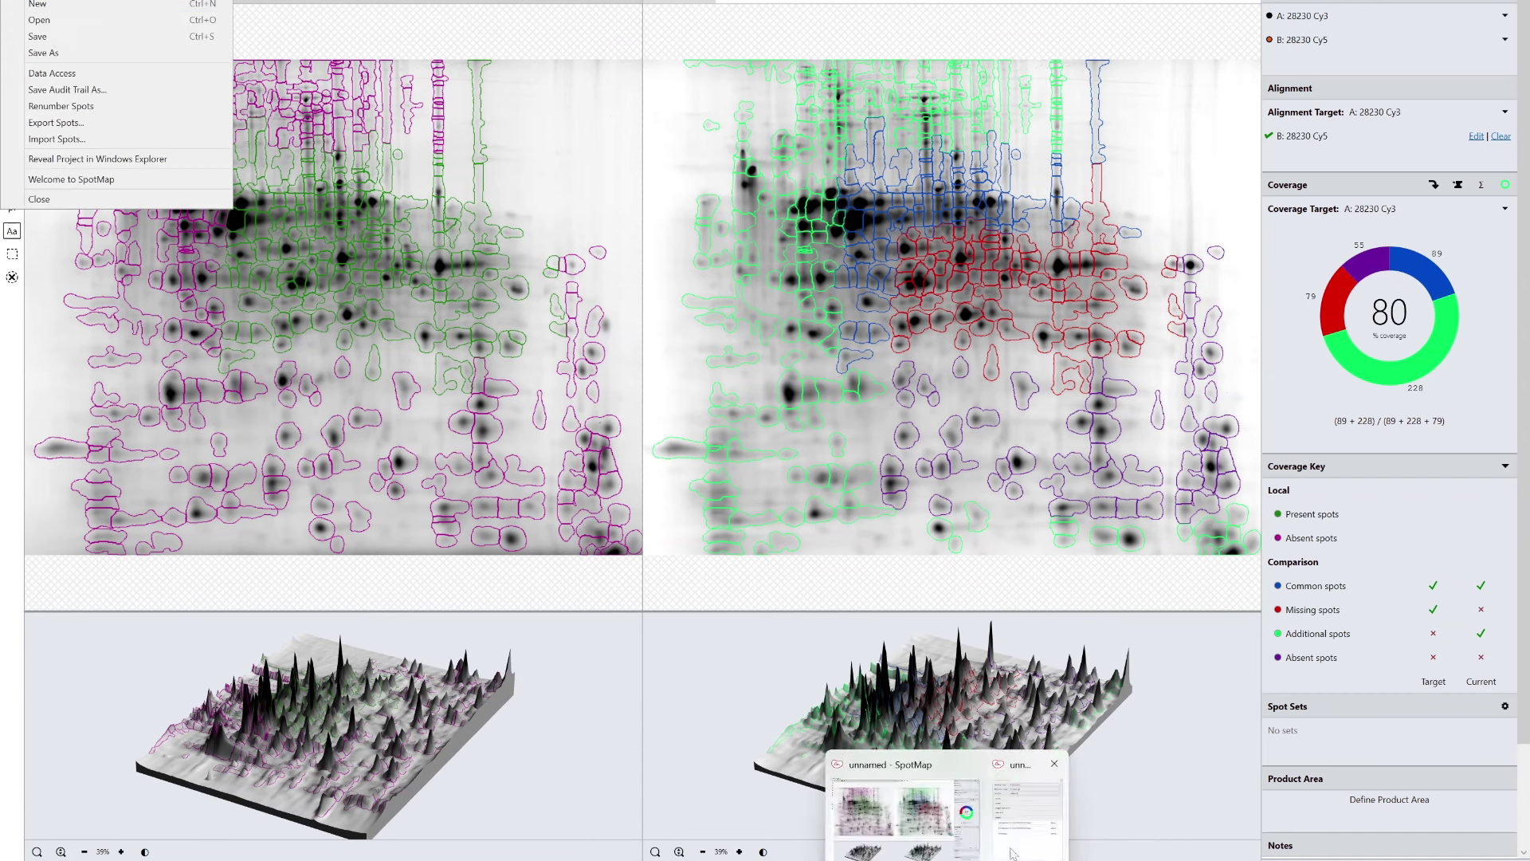
{"action": "left_click", "coordinate": [634, 396]}
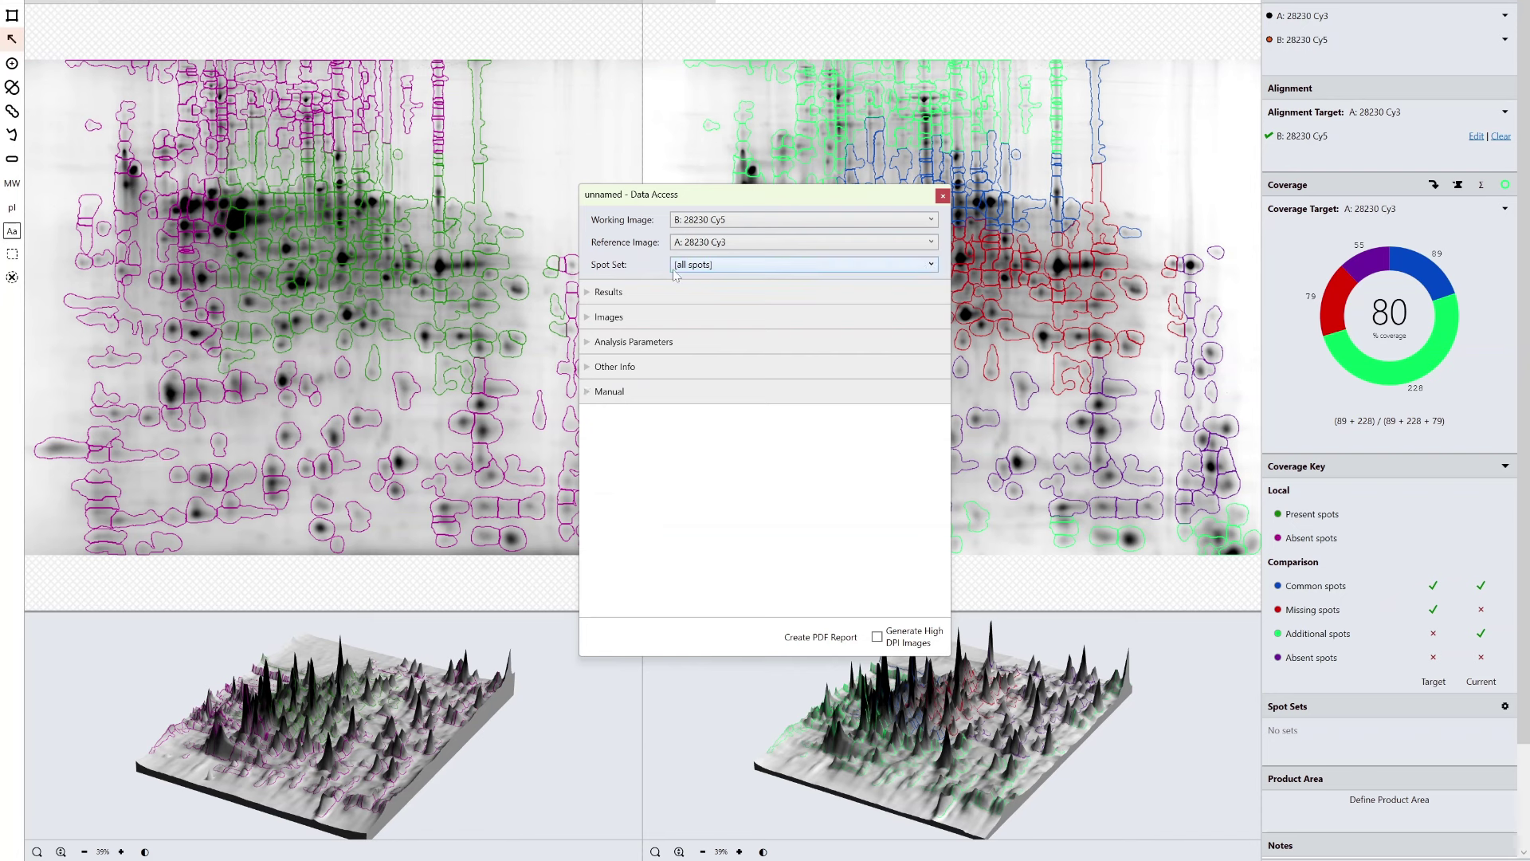
{"action": "left_click", "coordinate": [608, 317]}
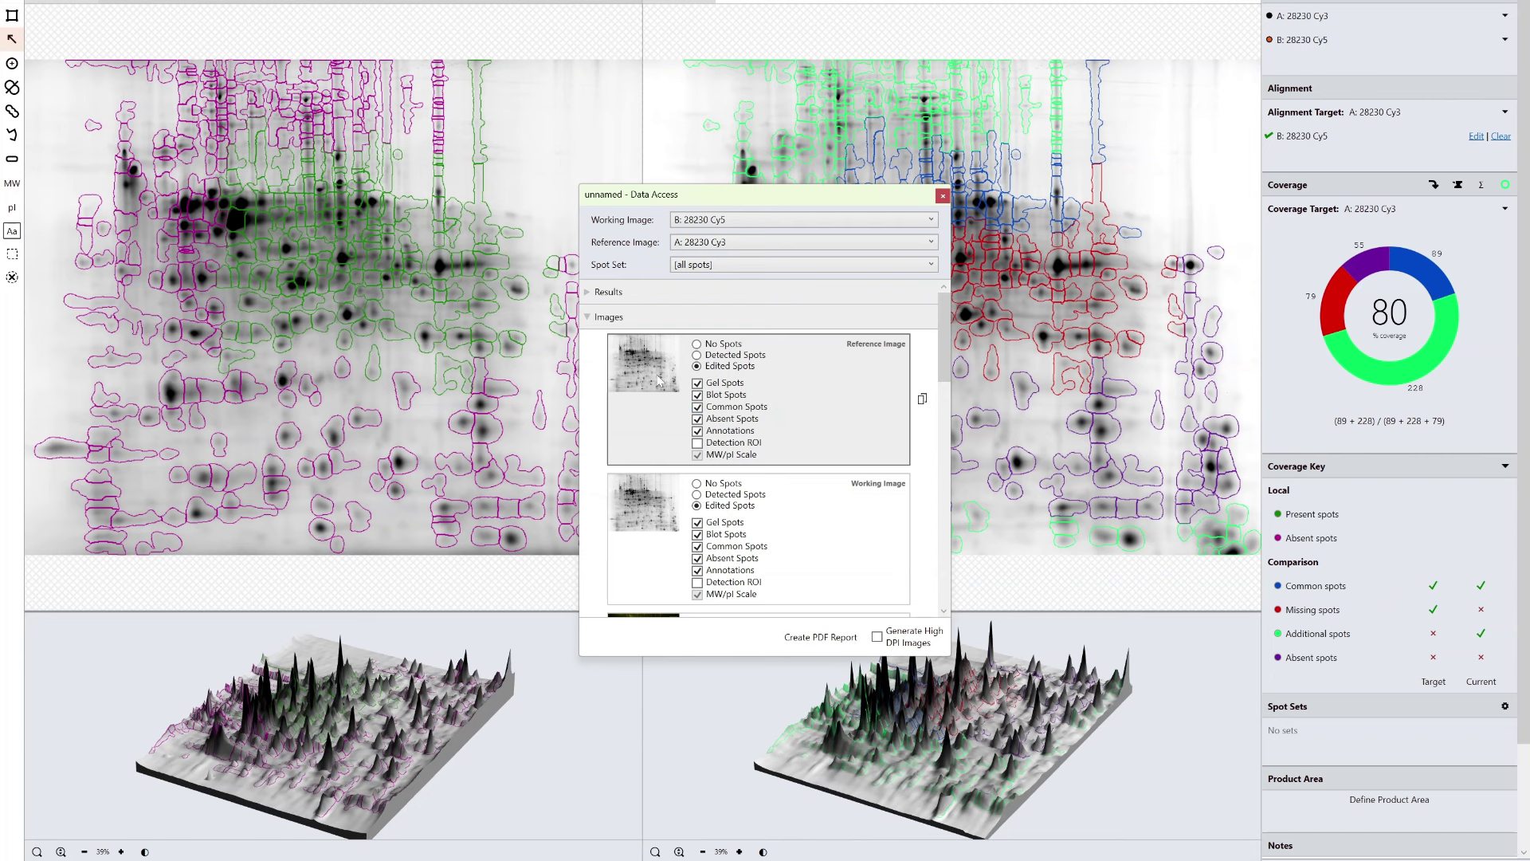
{"action": "scroll", "coordinate": [660, 381], "scroll_direction": "down", "scroll_amount": 1}
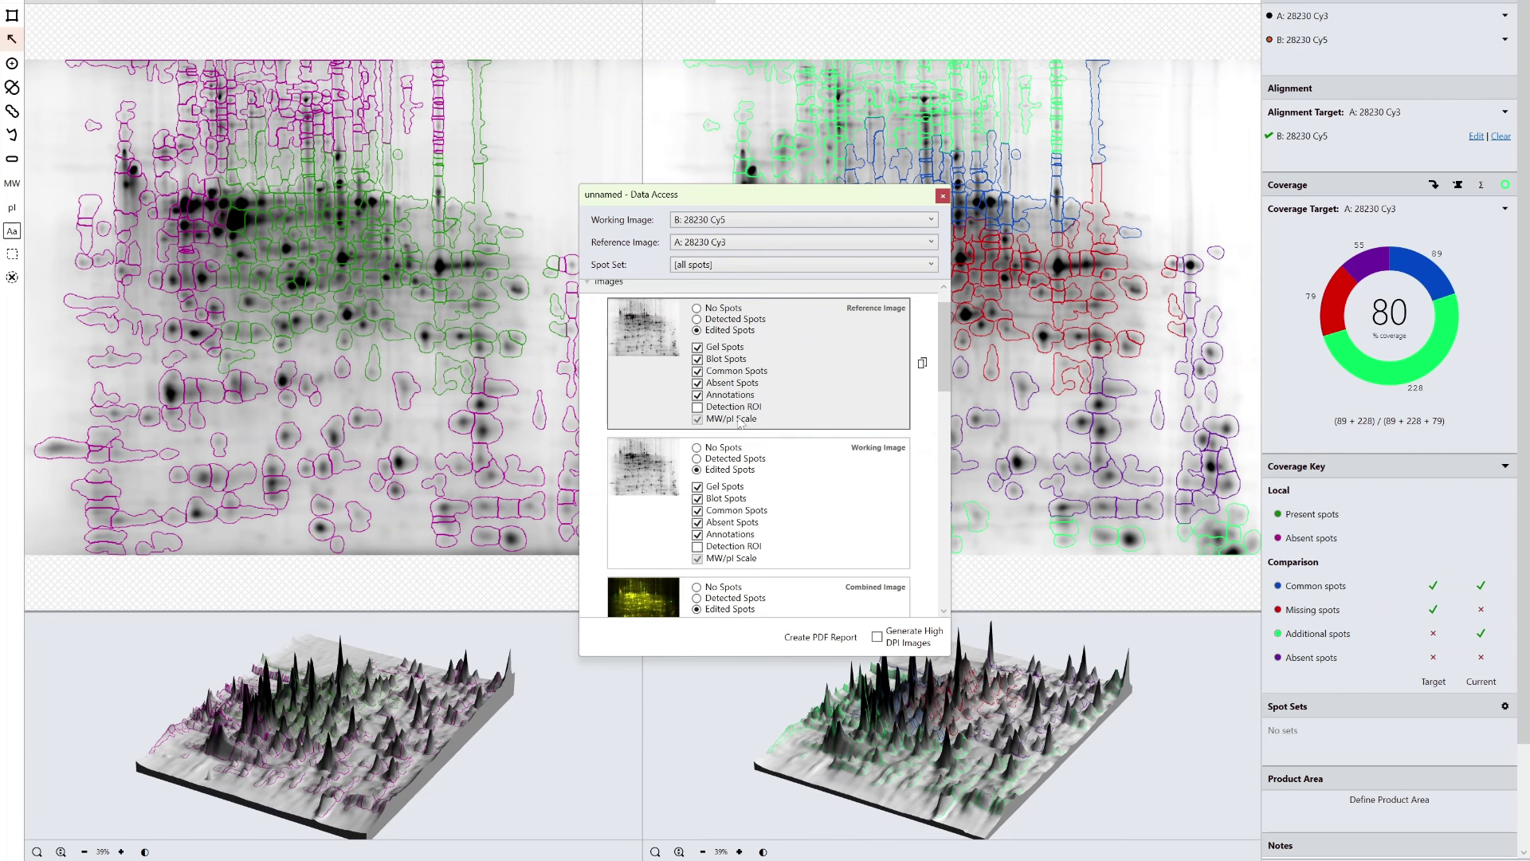
Copy the combined image with edited spots from Data Access and switch to the PowerPoint presentation
{"action": "scroll", "coordinate": [789, 414], "scroll_direction": "down", "scroll_amount": 3}
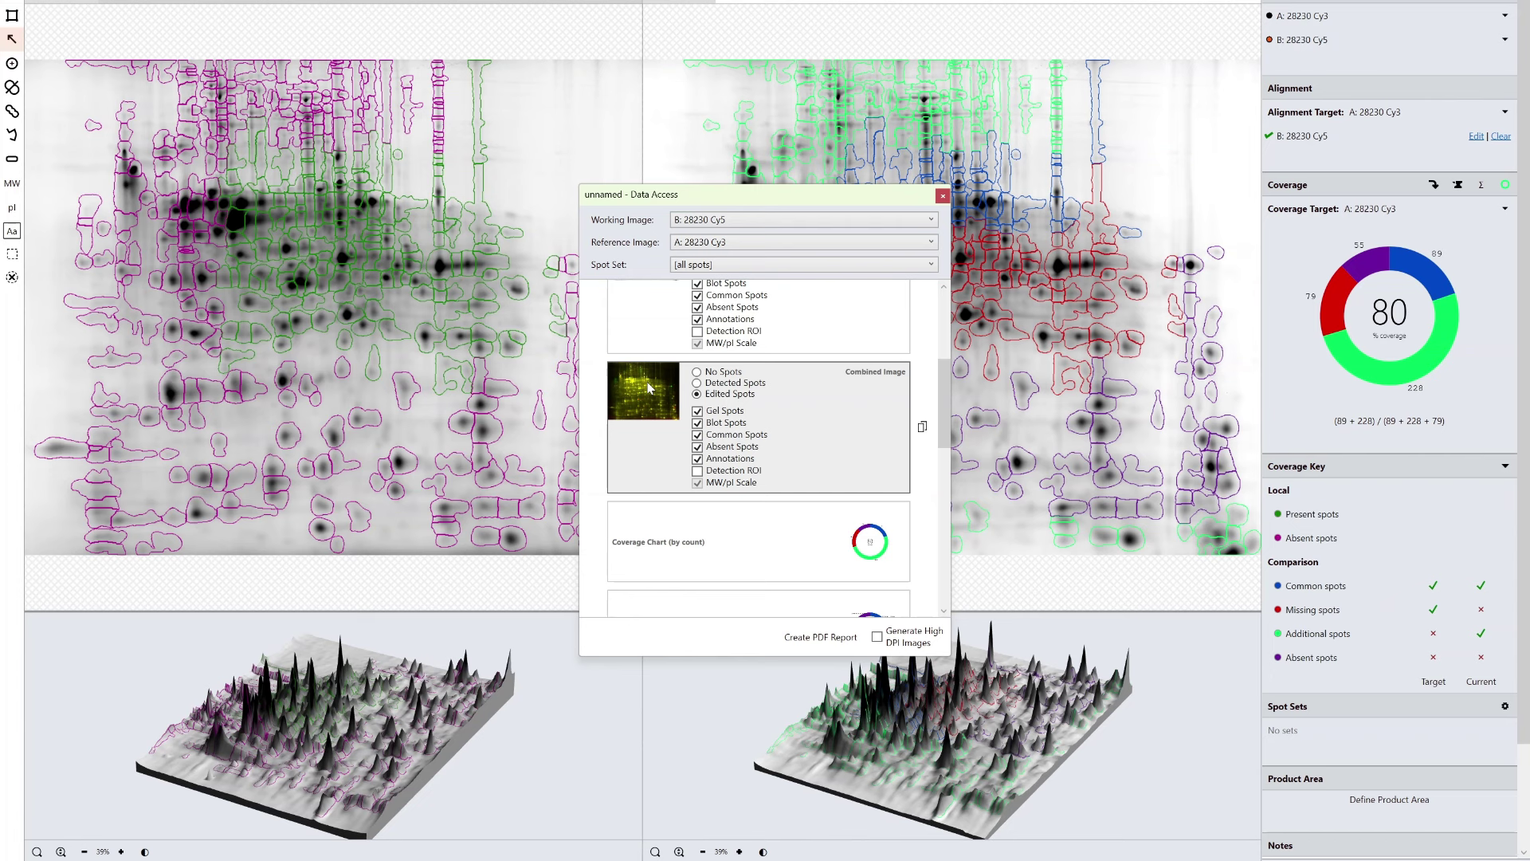
{"action": "mouse_move", "coordinate": [1013, 857]}
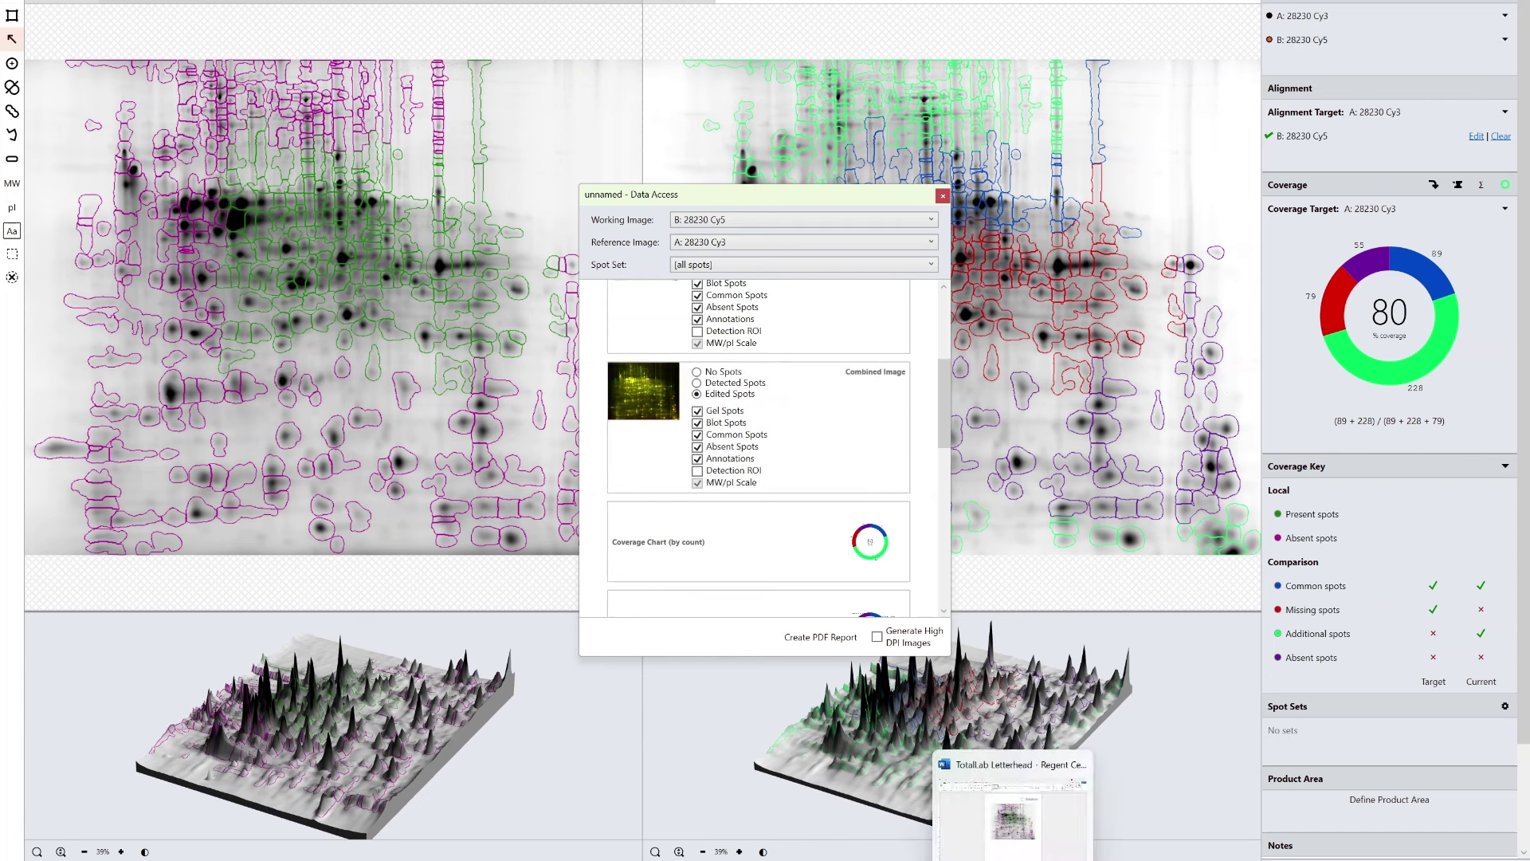
{"action": "left_click", "coordinate": [1012, 813]}
Delete the 3D view picture and the coverage graph from slide 3
{"action": "left_click", "coordinate": [893, 578]}
{"action": "key", "text": "Delete"}
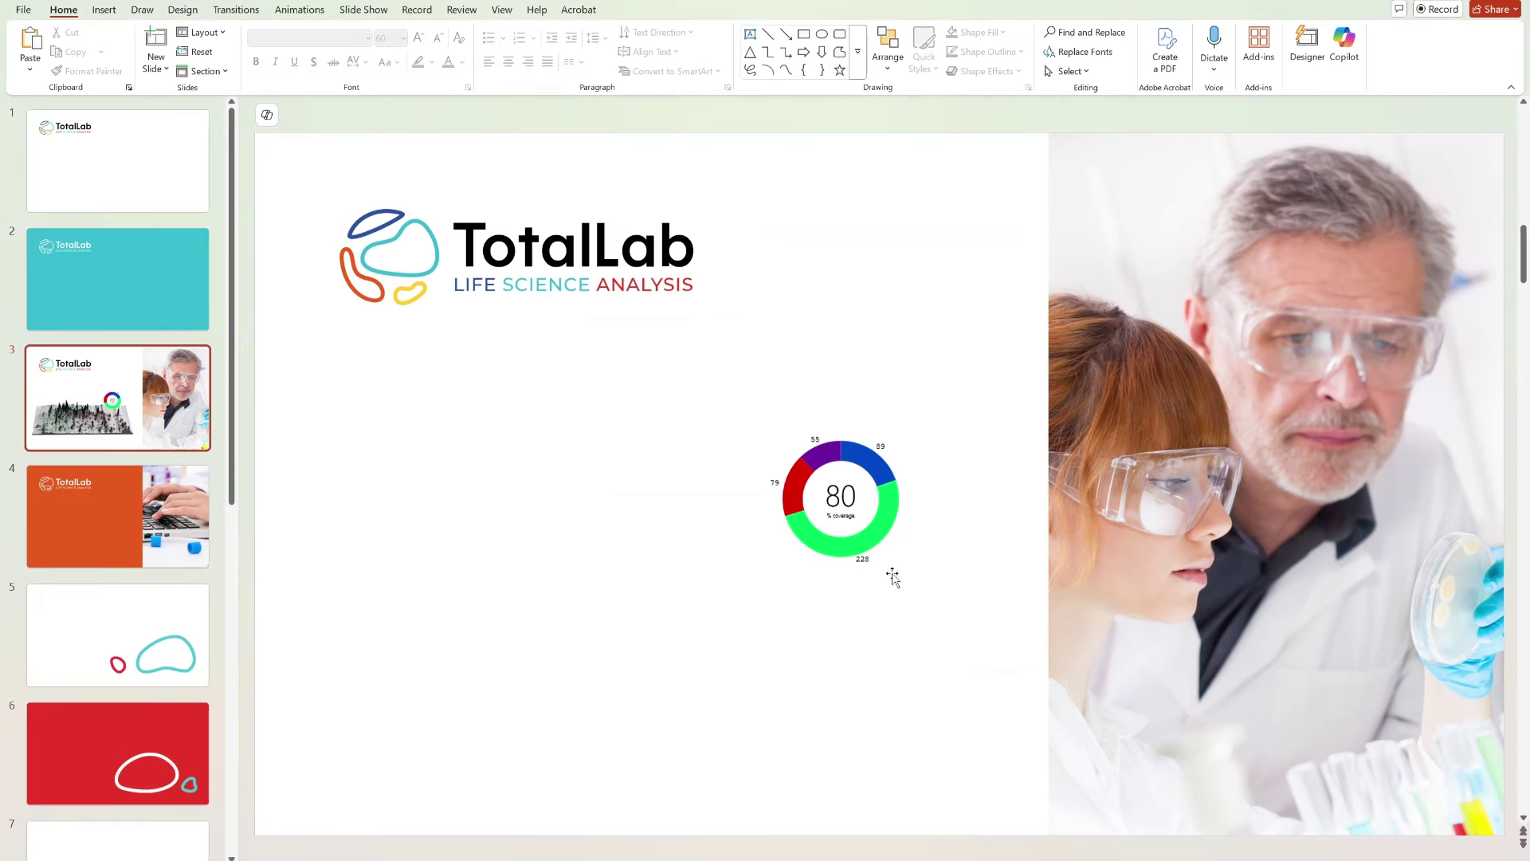
{"action": "left_click", "coordinate": [864, 533]}
{"action": "key", "text": "Delete"}
Try the combined image with spot outlines on slide 3 by pasting it, and undo the paste
{"action": "key", "text": "ctrl+v"}
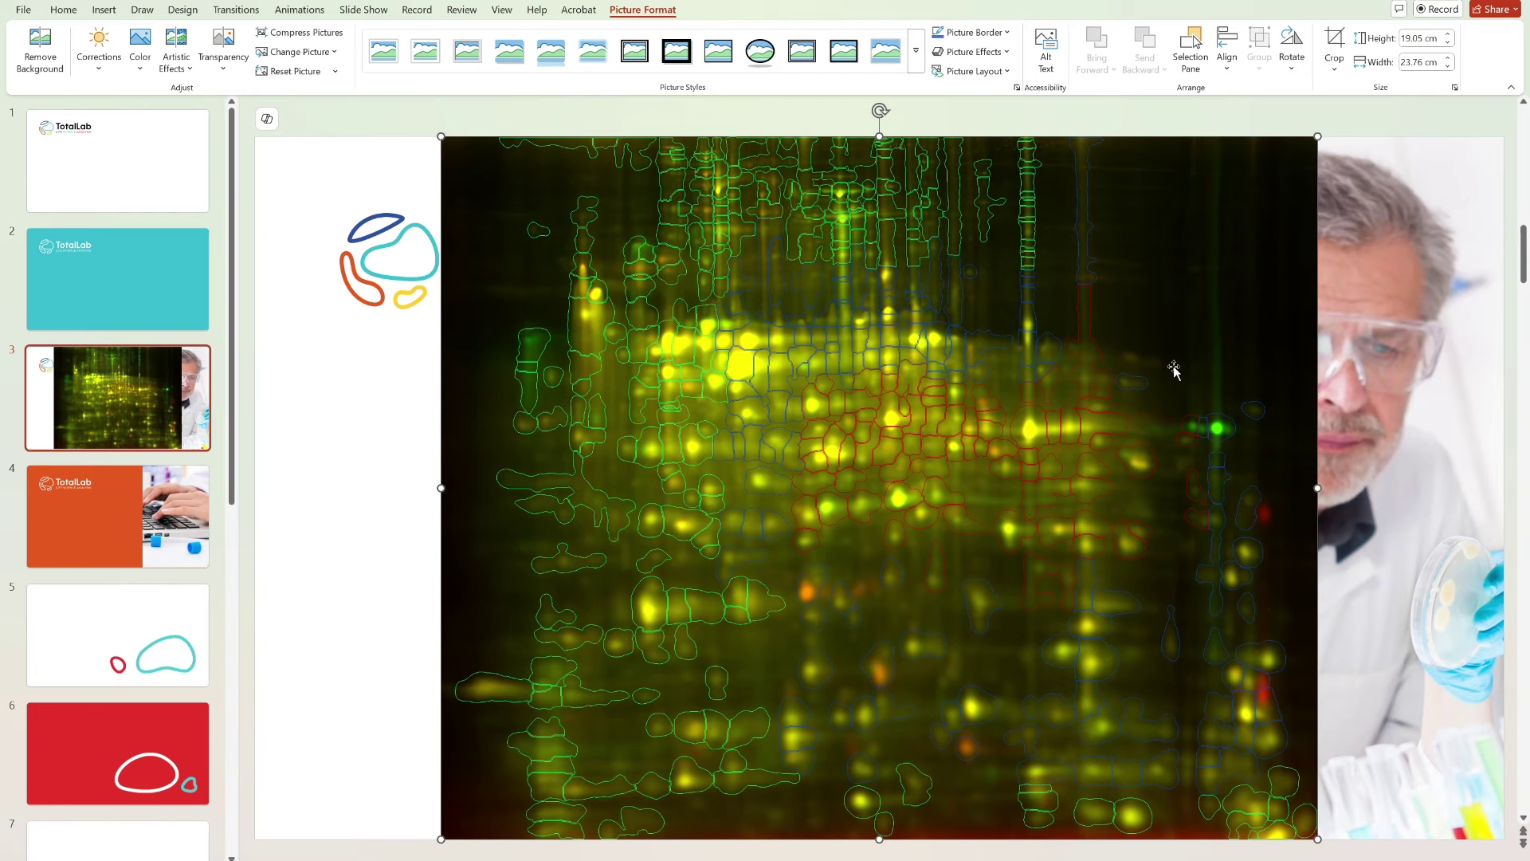
{"action": "key", "text": "ctrl+z"}
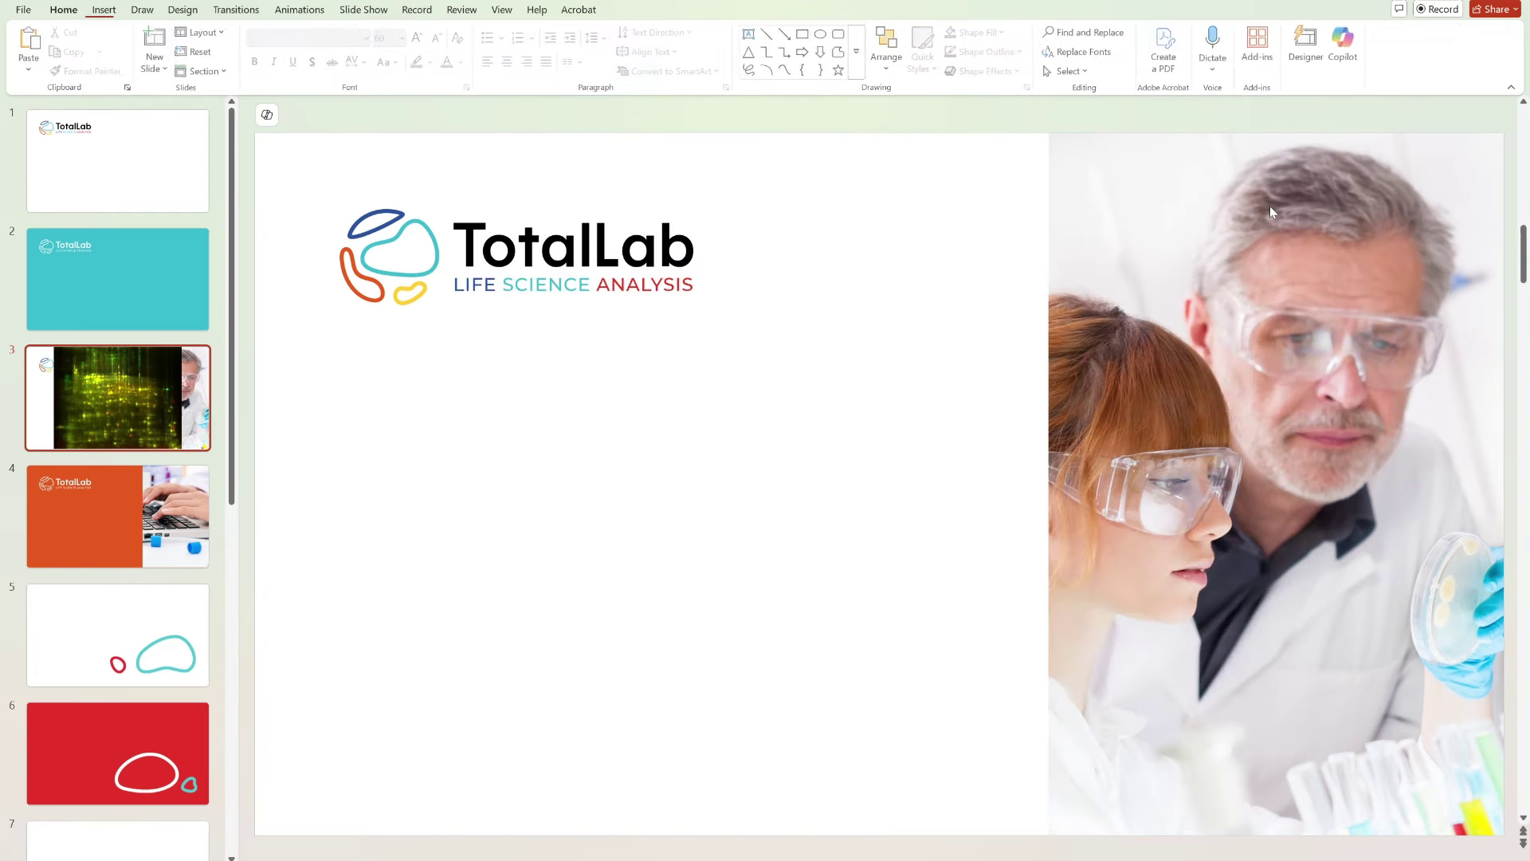
Switch to SpotMap's Data Access window, set the combined image to No Spots, and copy it
{"action": "key", "text": "alt+Tab"}
{"action": "left_click", "coordinate": [727, 372]}
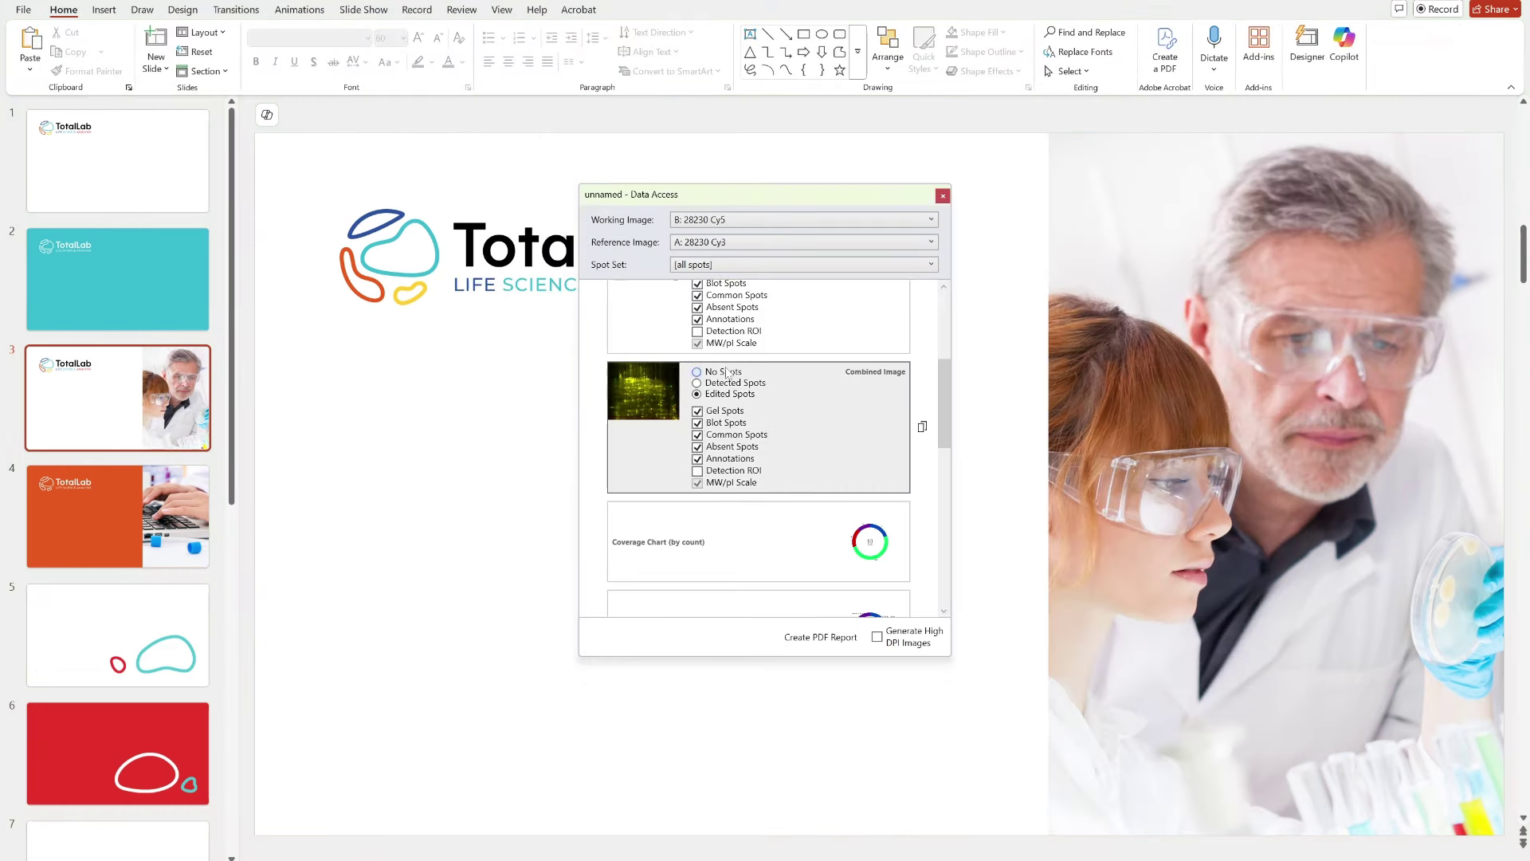
{"action": "left_click", "coordinate": [937, 421]}
Return to PowerPoint, paste the combined image without spots onto slide 3, and shrink it to about 18.1 by 14.5 cm
{"action": "left_click", "coordinate": [993, 422]}
{"action": "key", "text": "ctrl+v"}
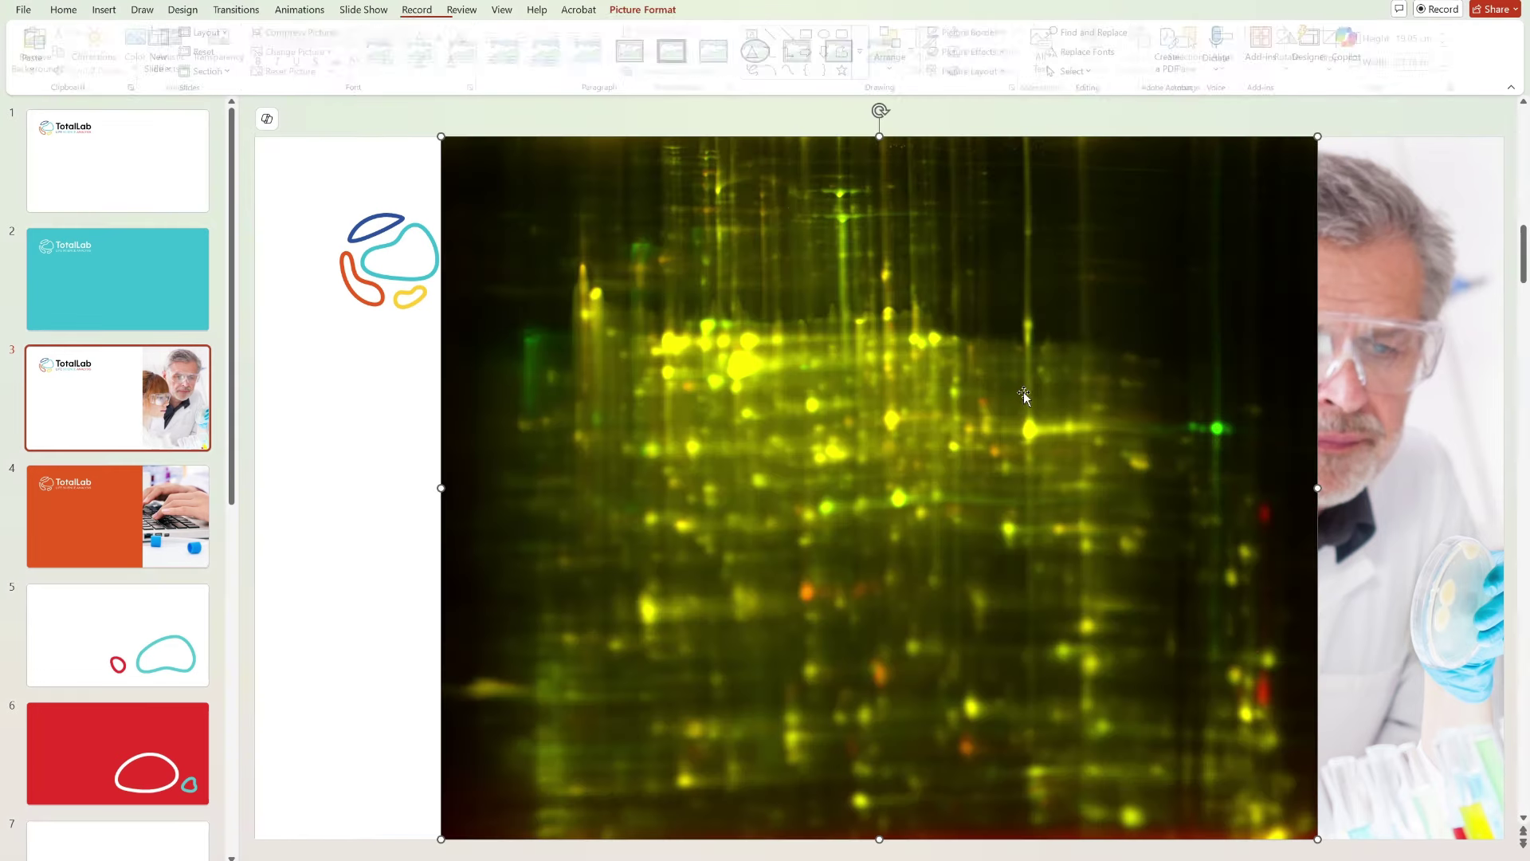
{"action": "left_click_drag", "start_coordinate": [1318, 135], "coordinate": [1131, 242]}
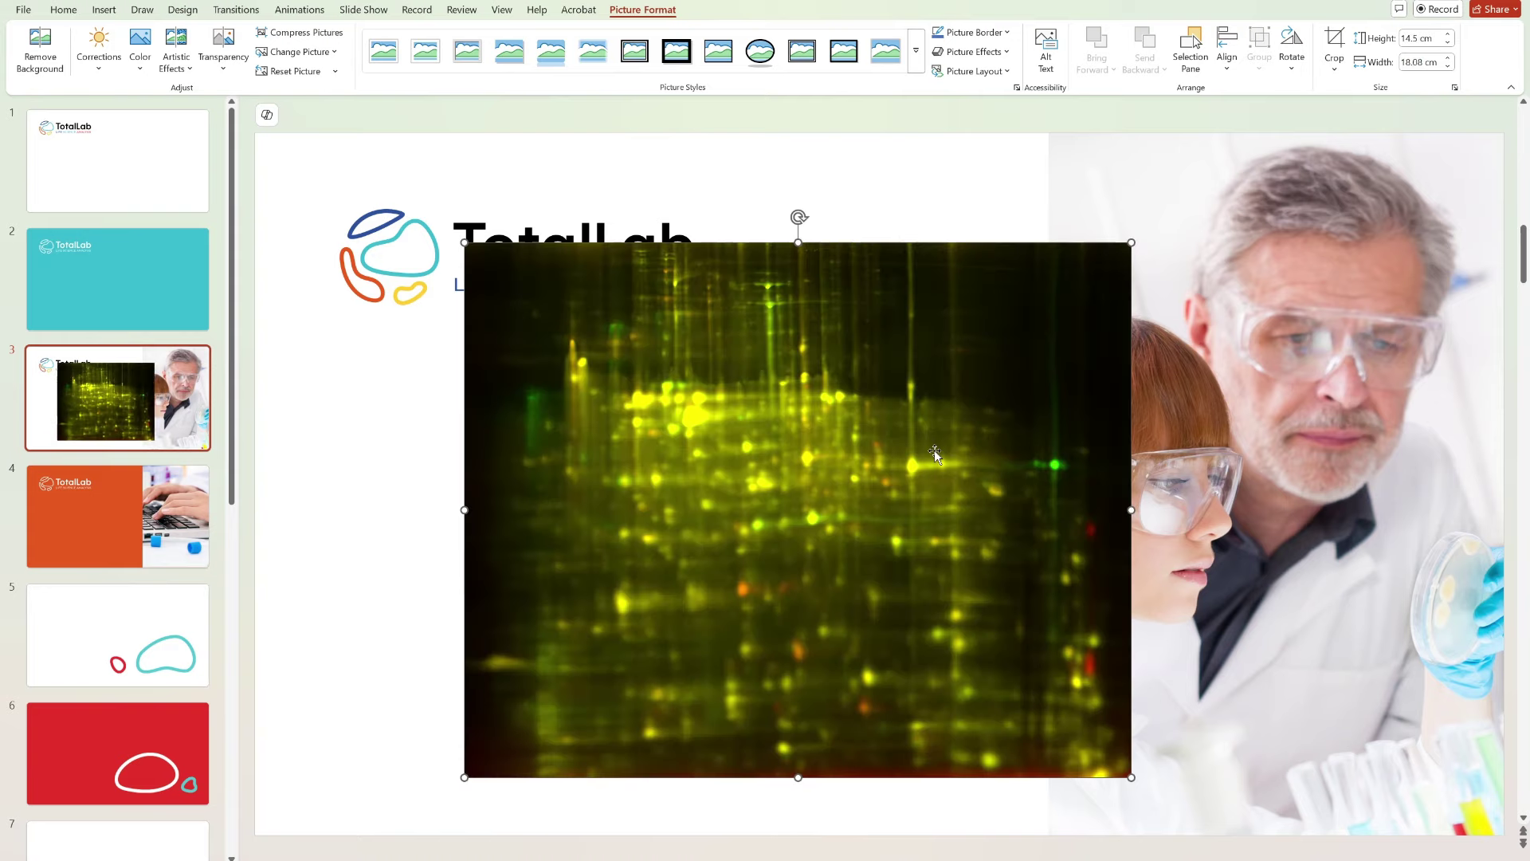